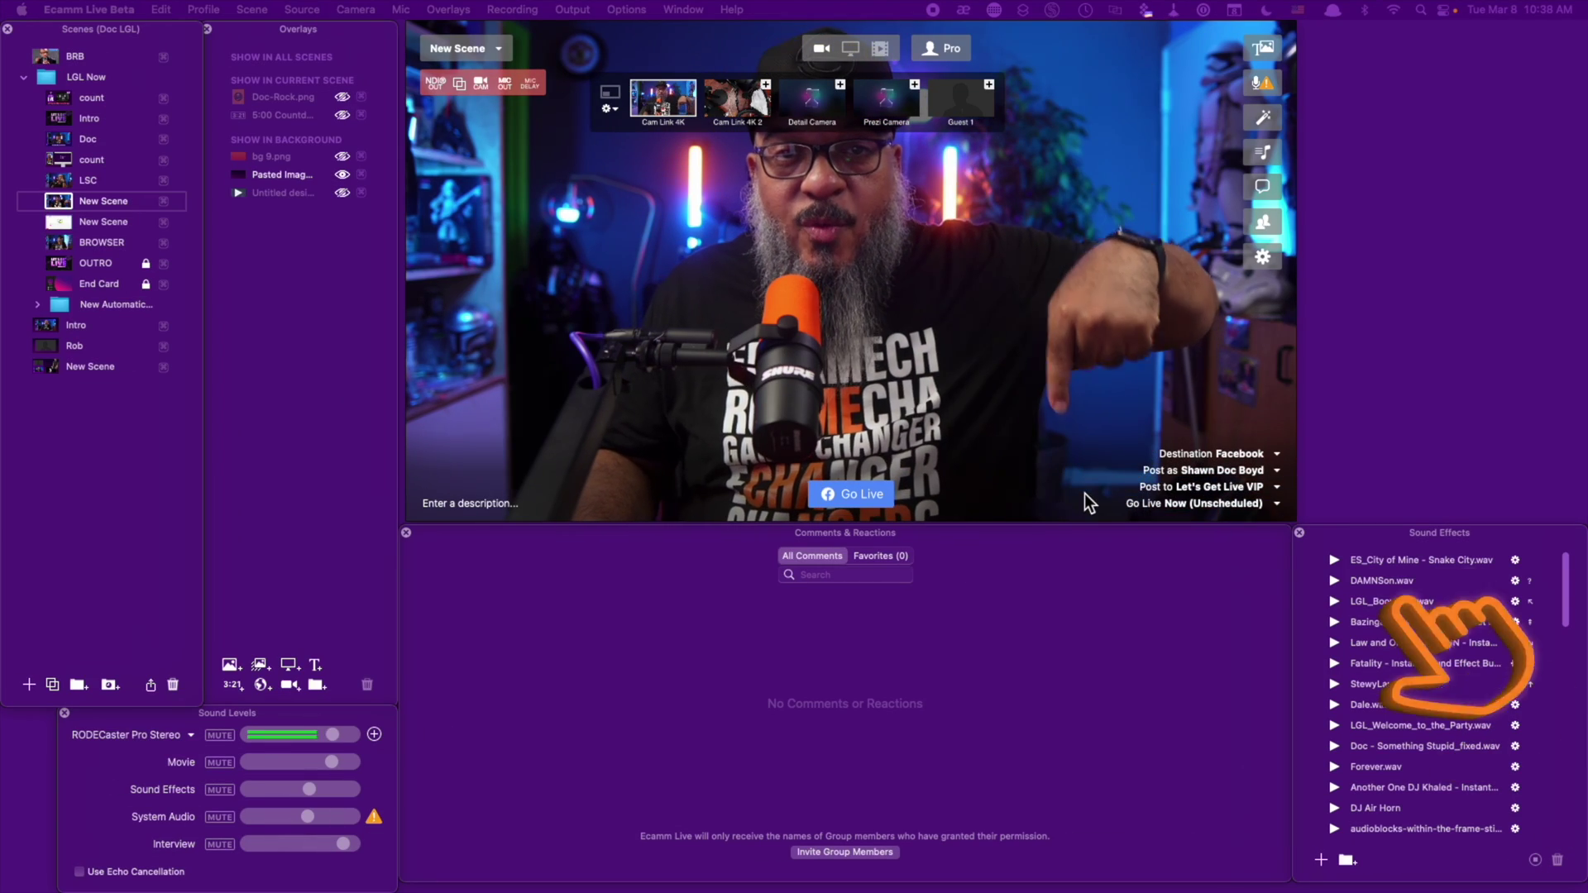
Change Ecamm Live's stream destination from Facebook to OneStream Live
{"action": "left_click", "coordinate": [1256, 454]}
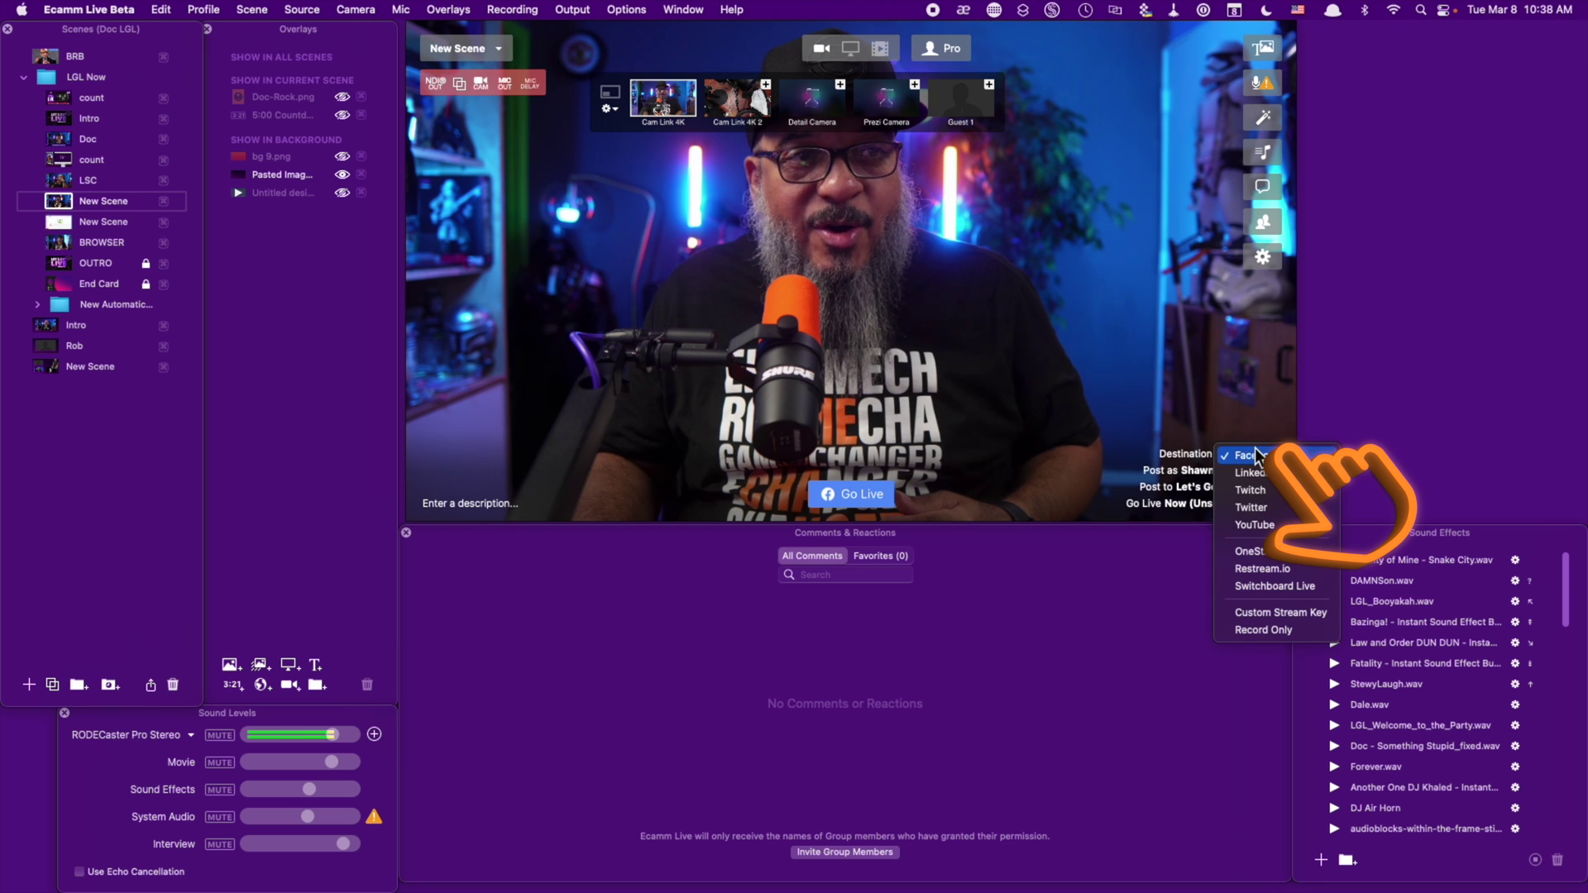
{"action": "left_click", "coordinate": [1286, 552]}
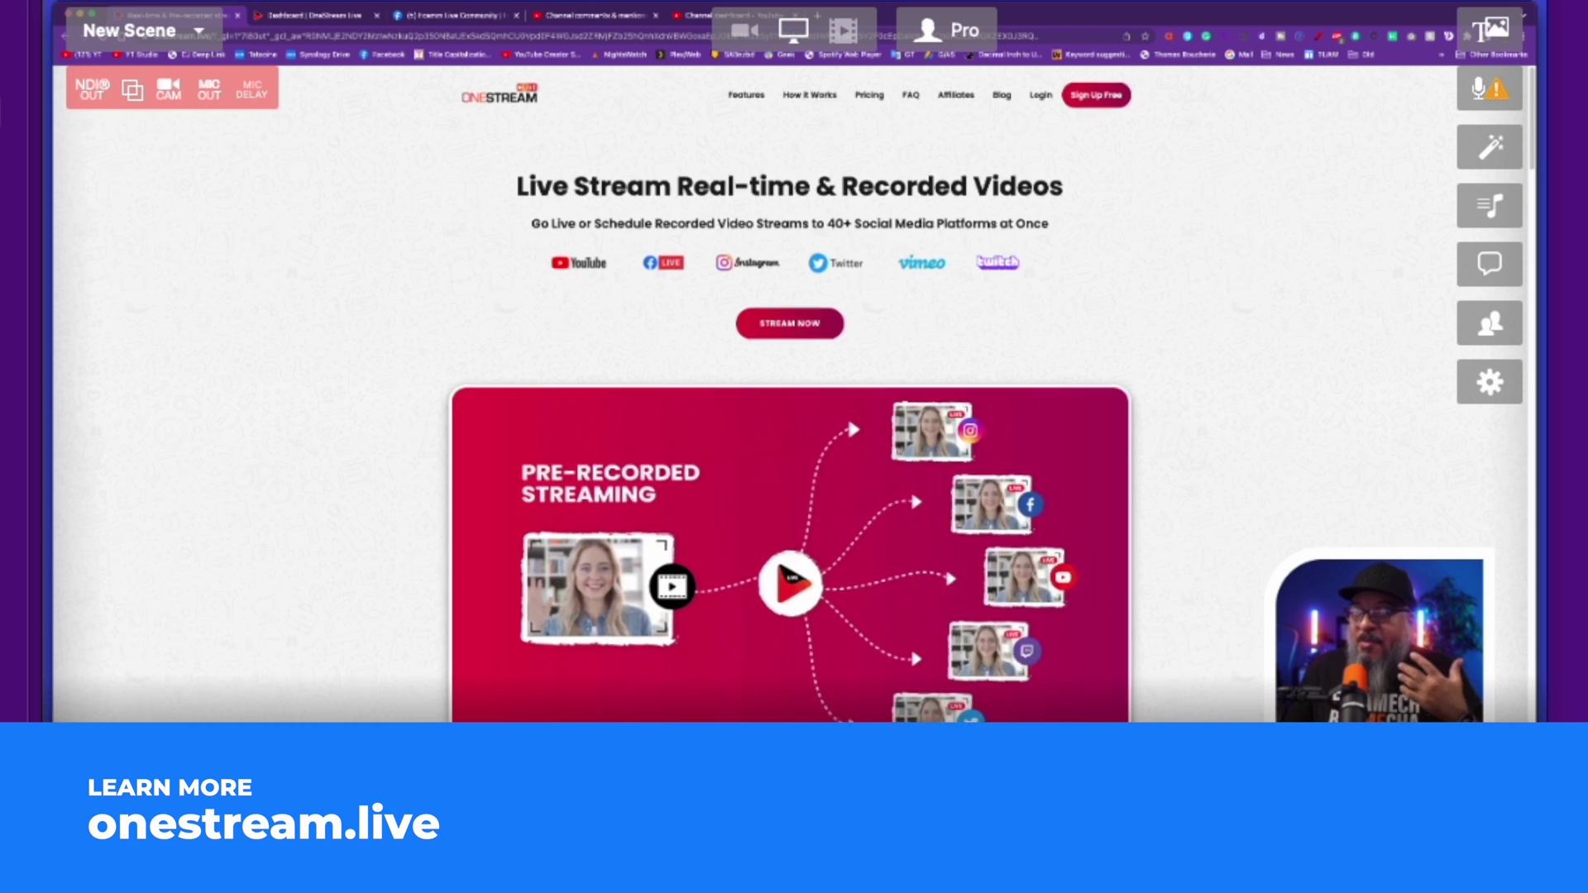
Browse the OneStream homepage, then switch to the Dashboard showing 4 accounts and the Pro Plan
{"action": "scroll", "coordinate": [790, 373], "scroll_direction": "down", "scroll_amount": 3}
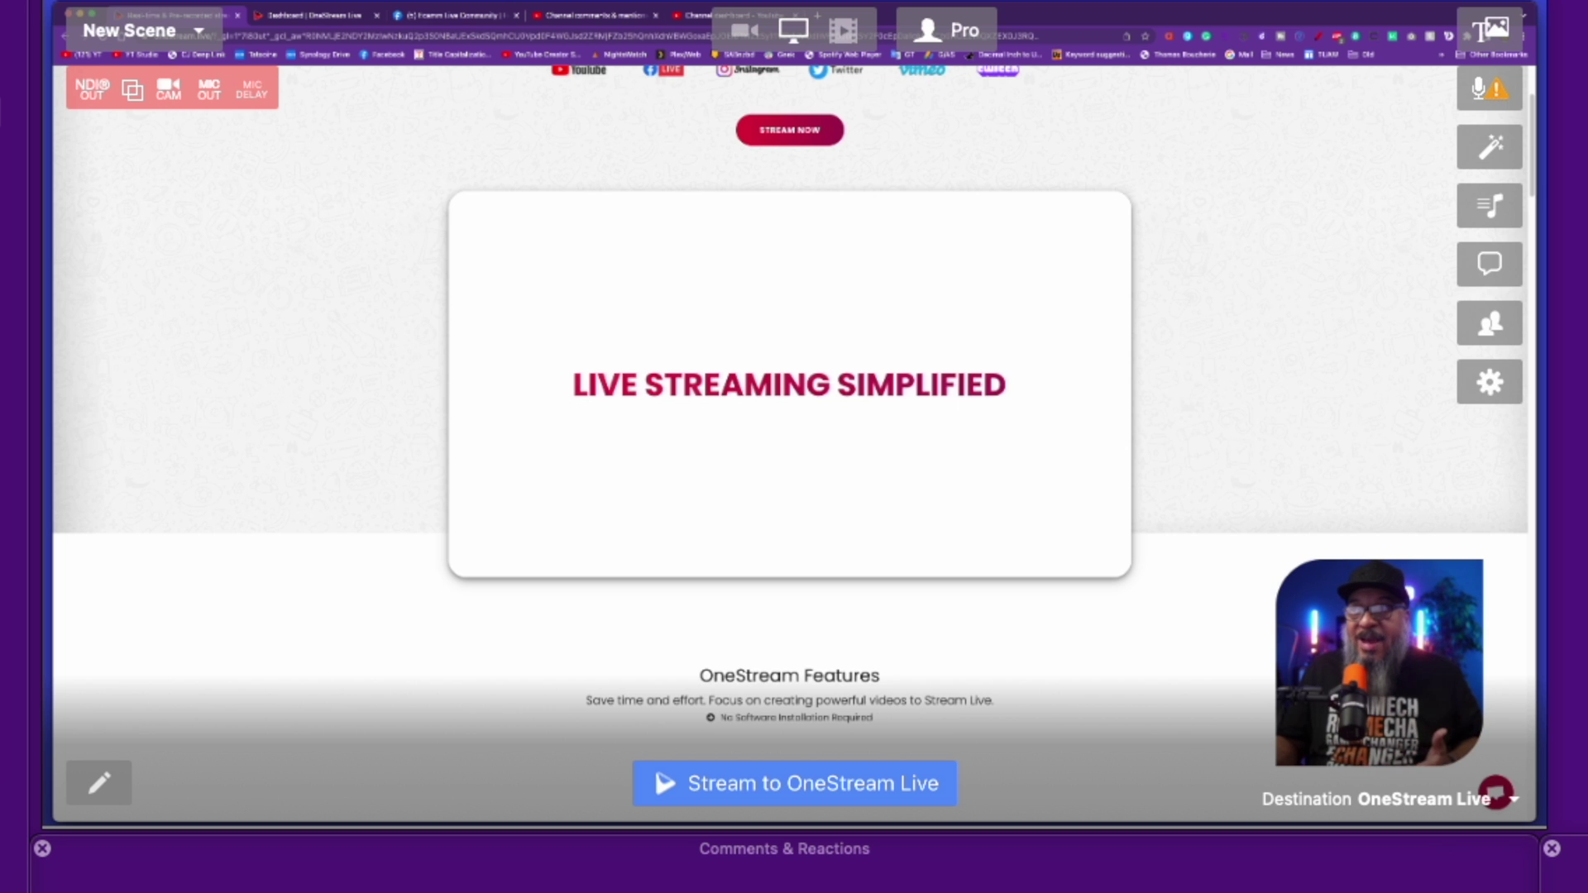
{"action": "scroll", "coordinate": [790, 372], "scroll_direction": "up", "scroll_amount": 3}
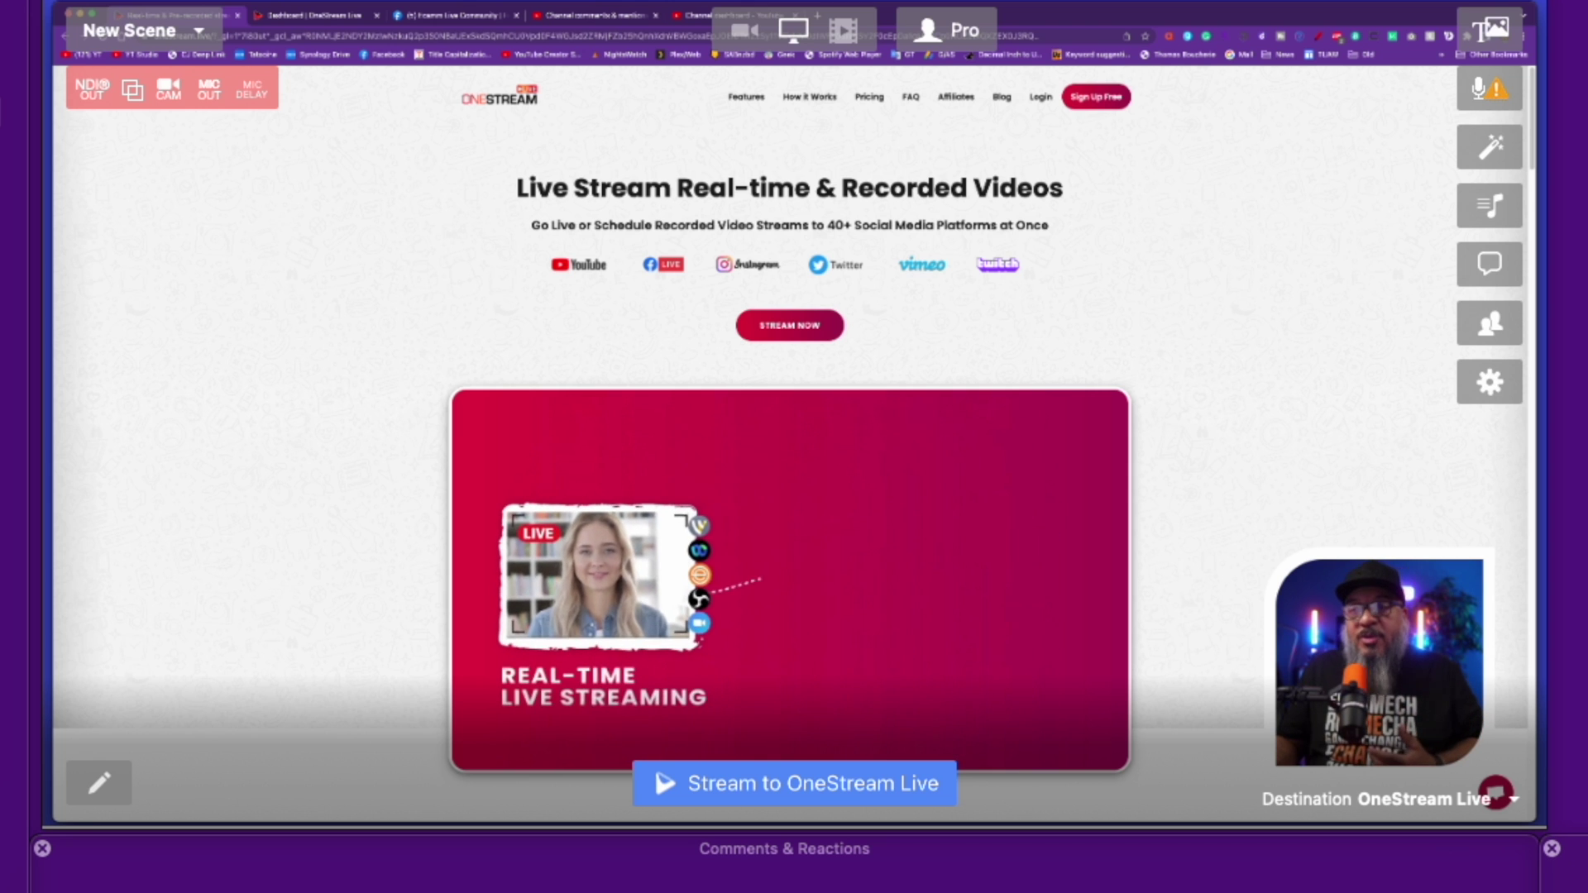
{"action": "left_click", "coordinate": [315, 17]}
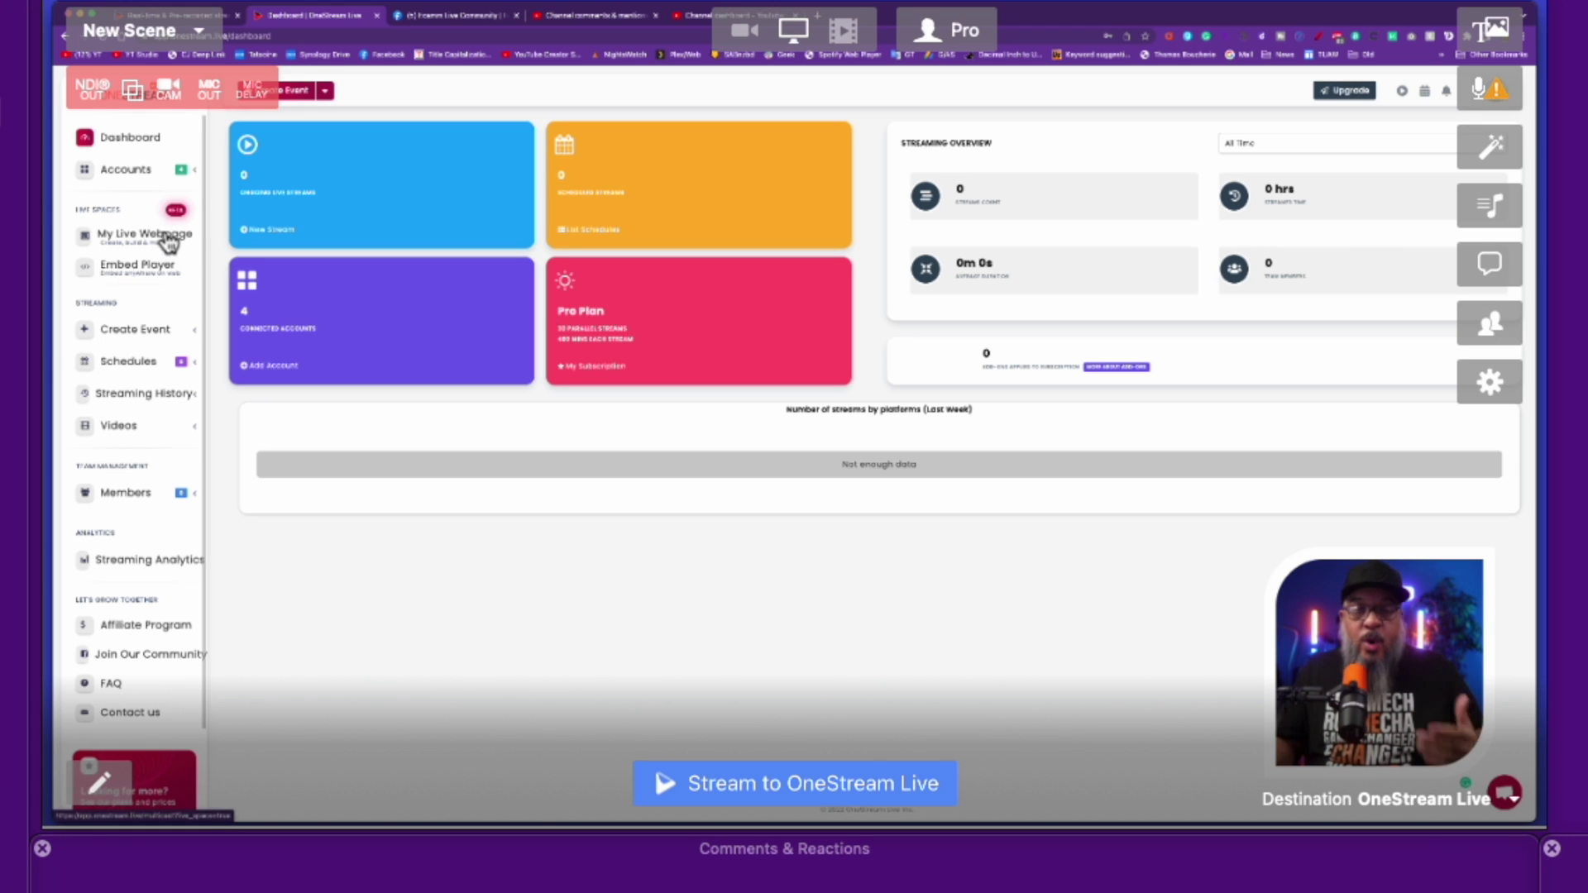
Expand Accounts to list the connected YouTube channel and three Facebook groups
{"action": "left_click", "coordinate": [130, 172]}
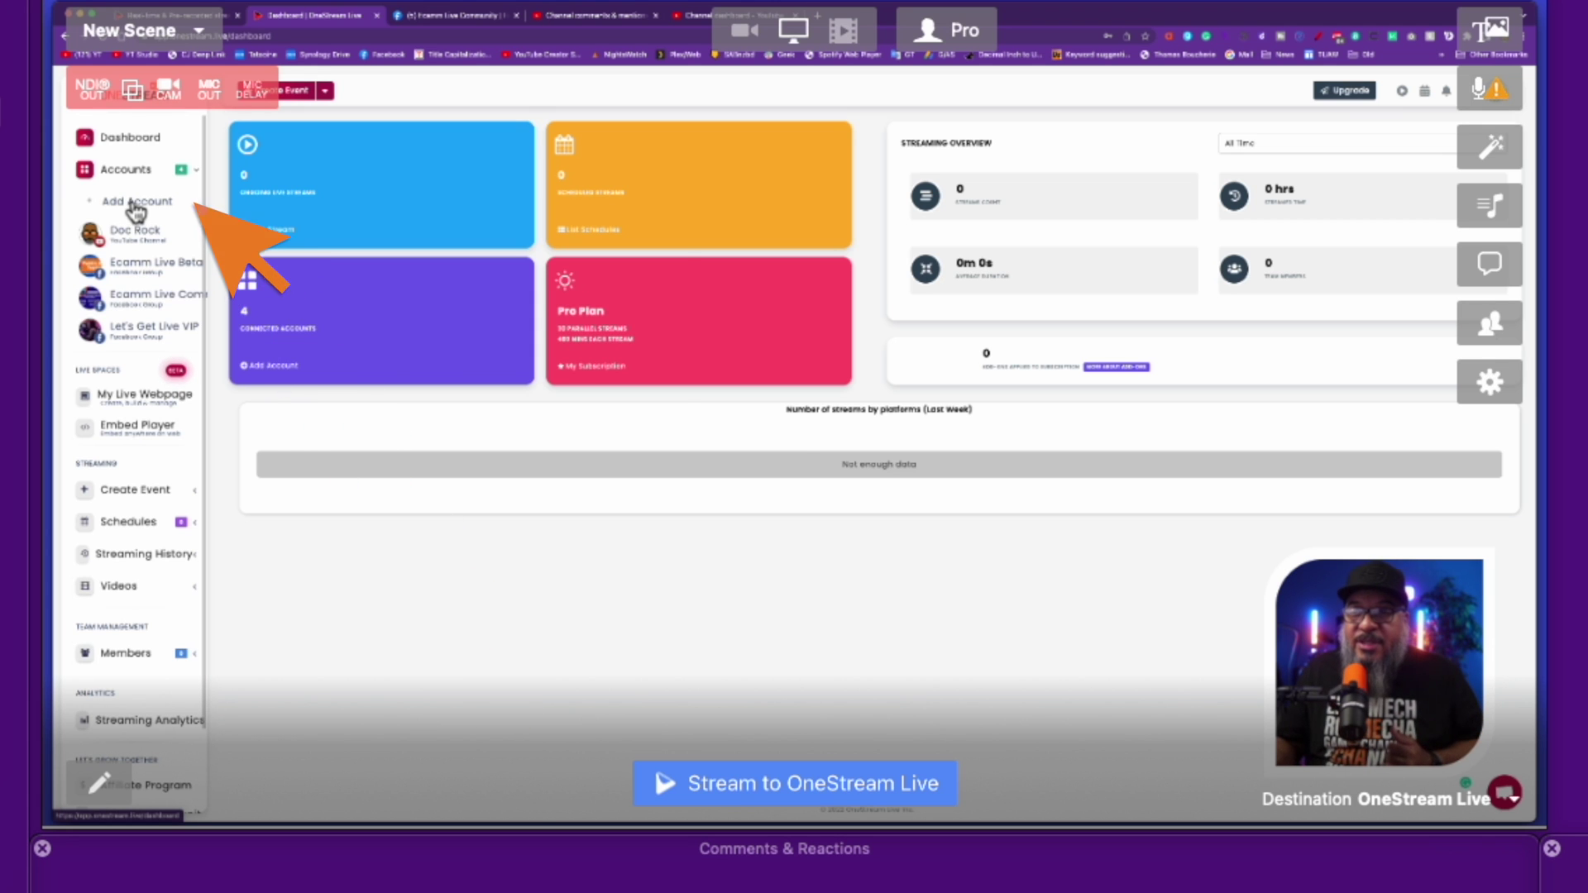
Go to Add Account to see the supported platforms such as Facebook, YouTube, Twitch and TikTok
{"action": "left_click", "coordinate": [136, 203]}
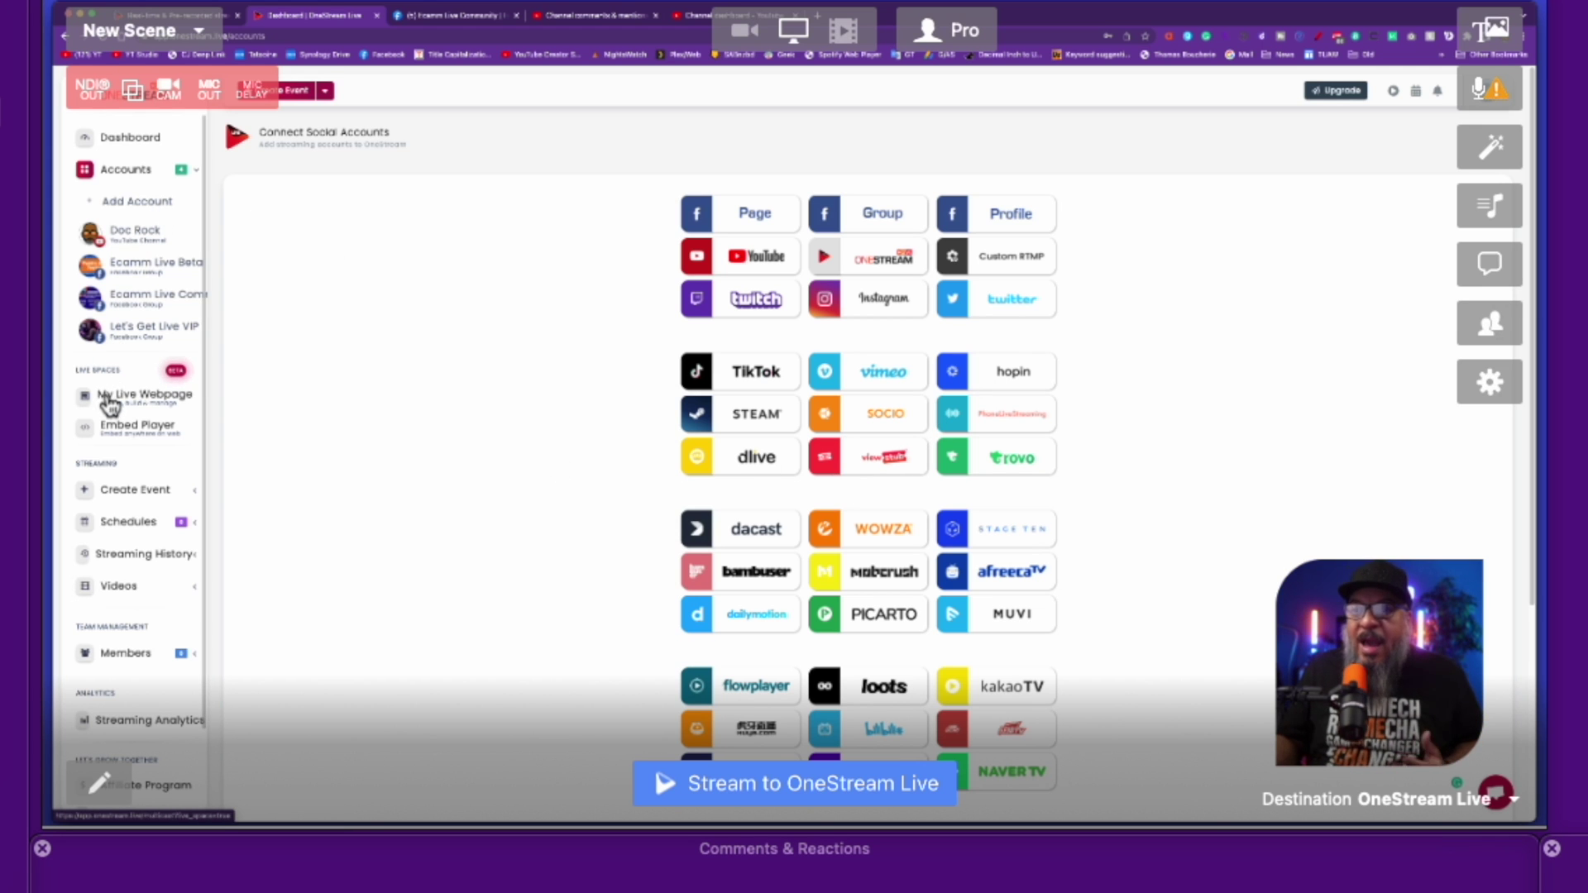
Choose Real-time Stream under Create Event to reach the go-live-or-schedule prompt
{"action": "left_click", "coordinate": [132, 494]}
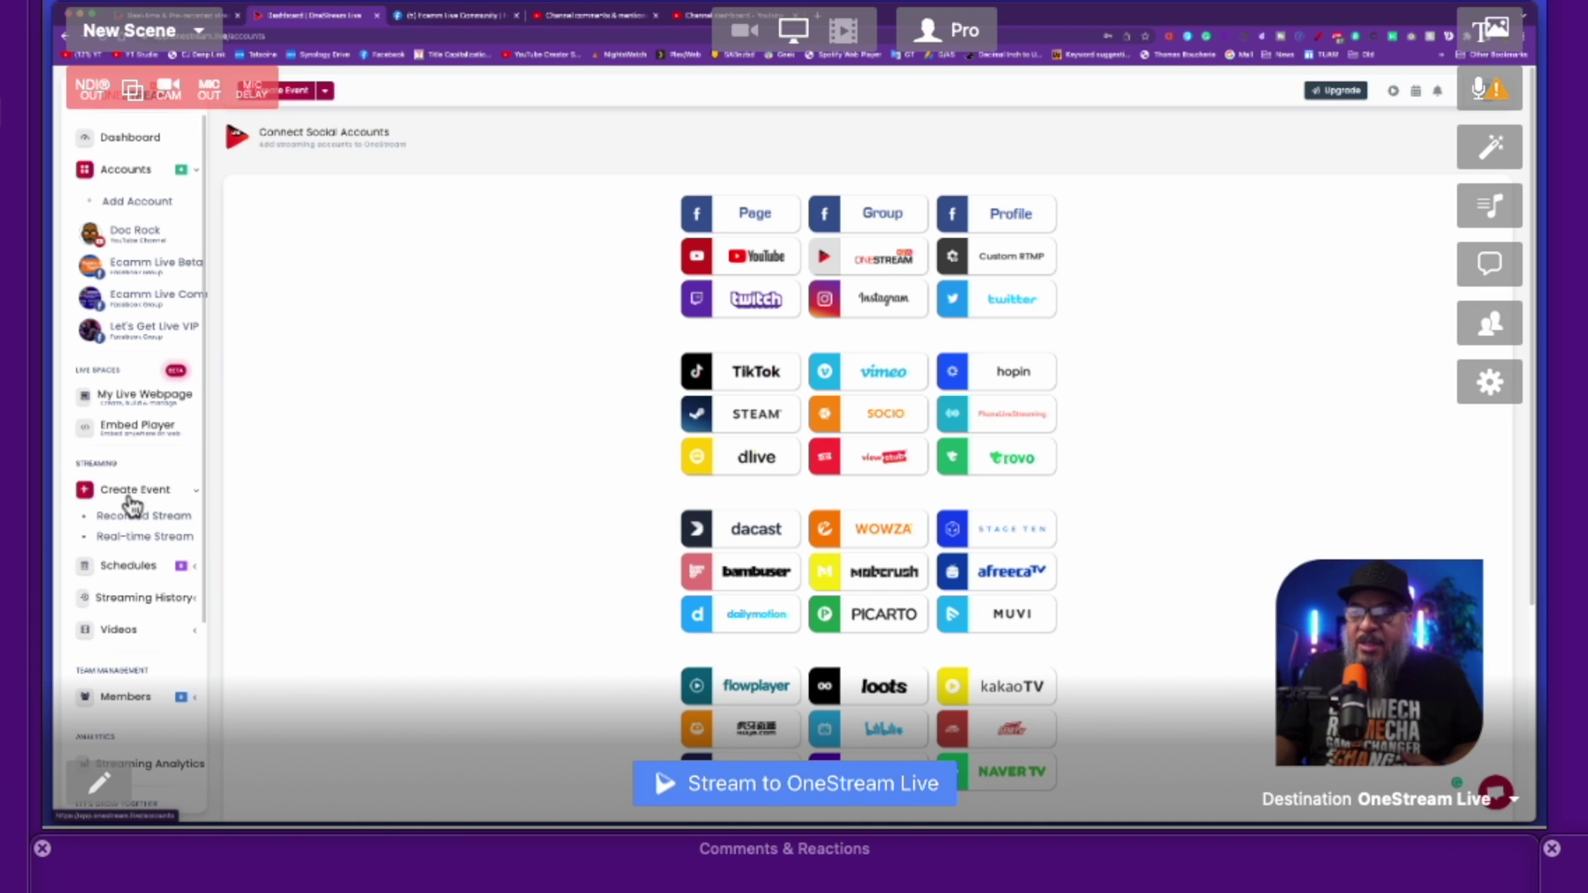
{"action": "left_click", "coordinate": [89, 496]}
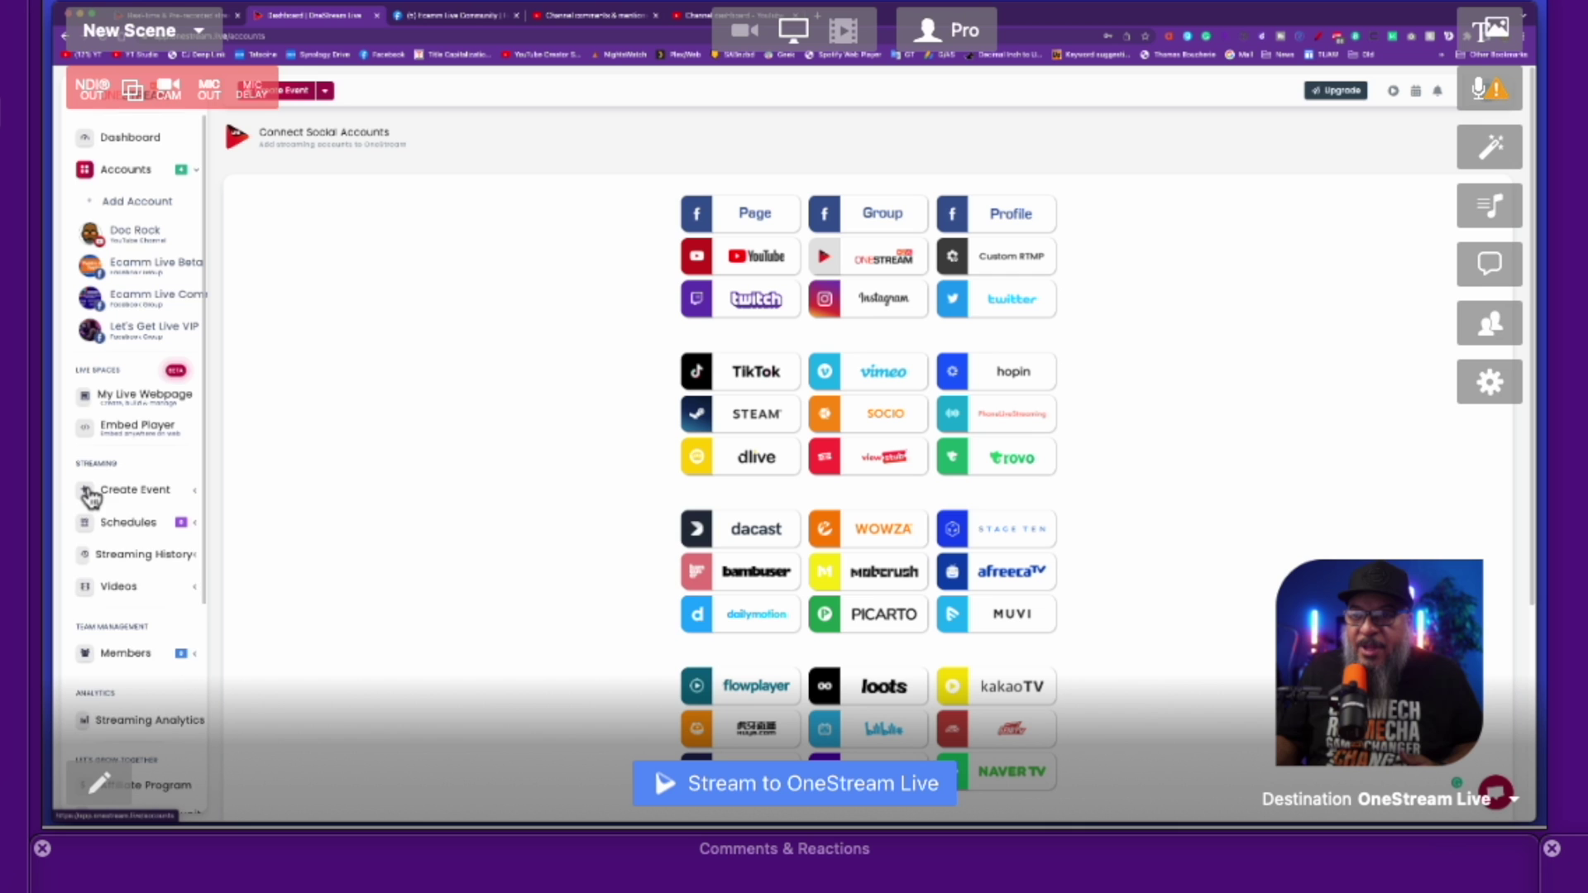
{"action": "left_click", "coordinate": [89, 495]}
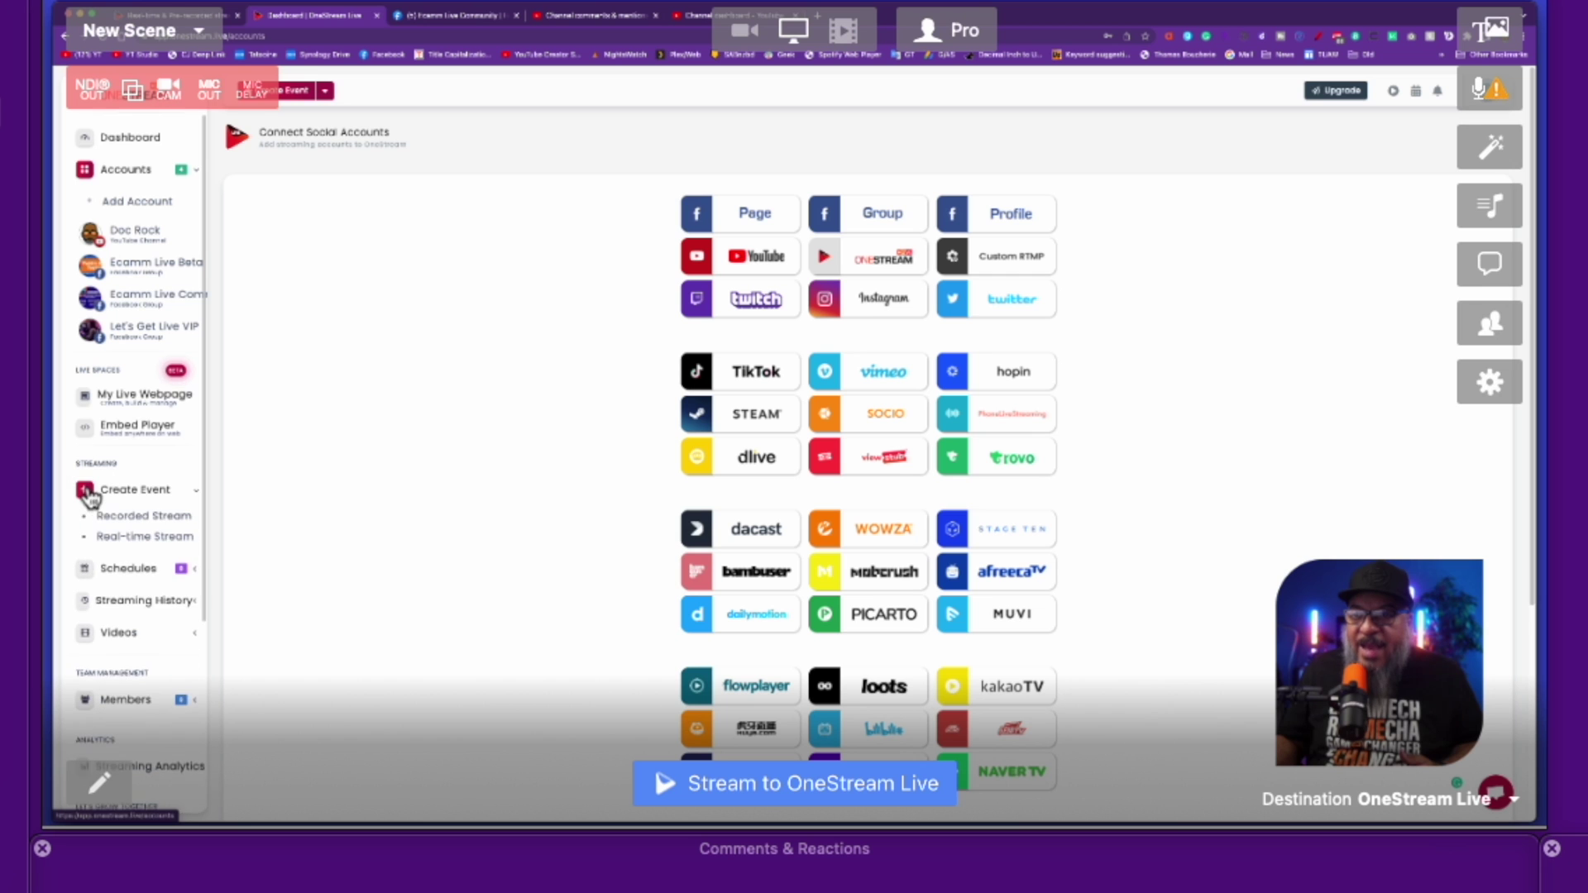
{"action": "left_click", "coordinate": [134, 538]}
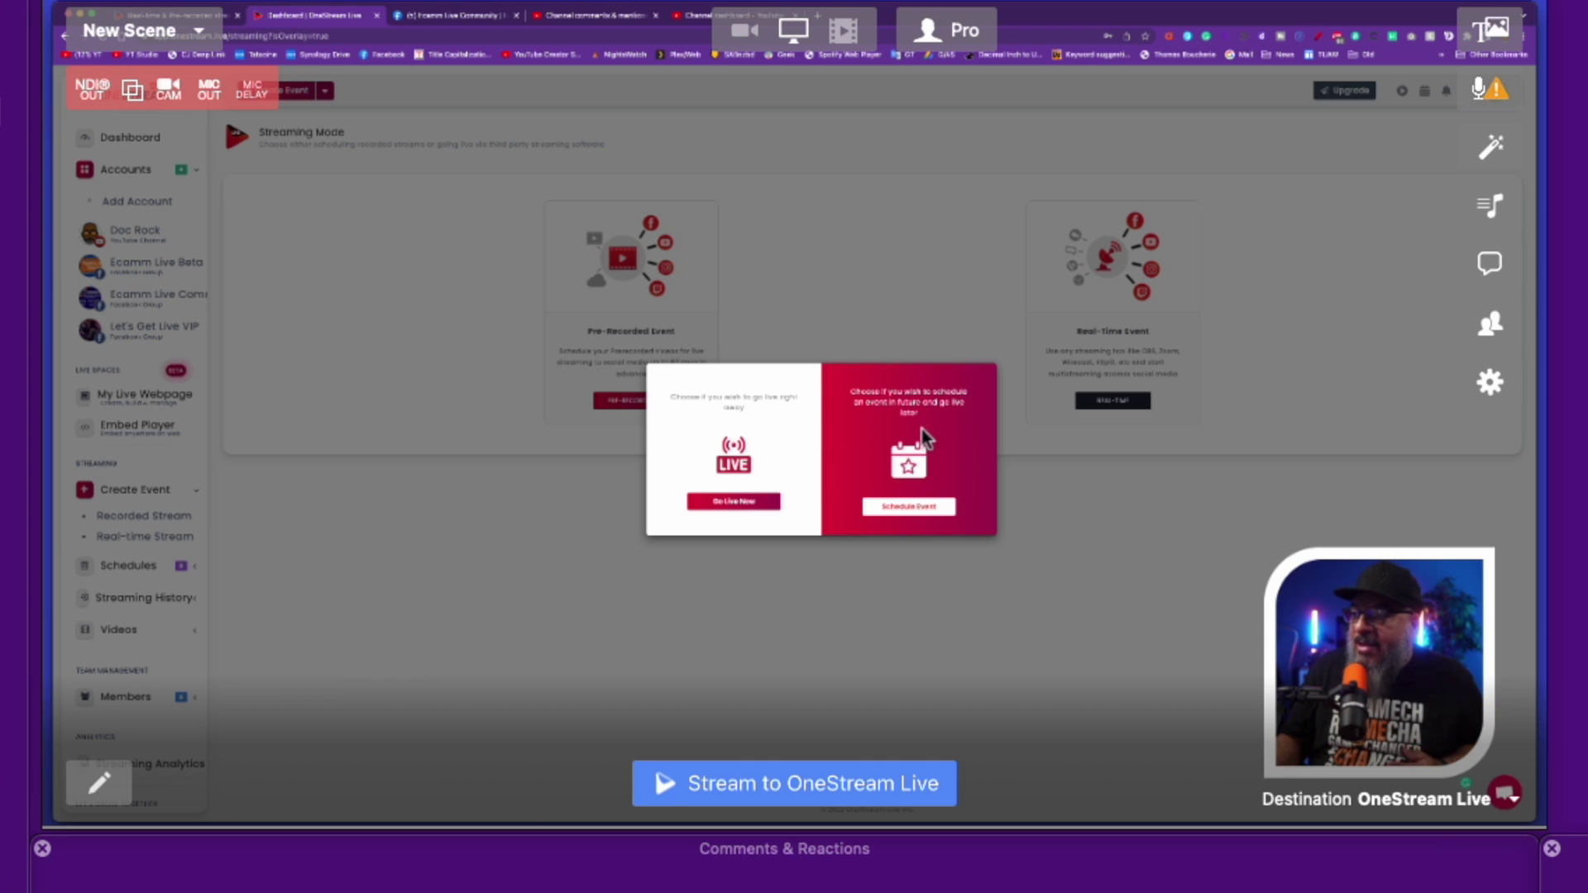
Choose Schedule Event and swap the default thumbnail for an image from Downloads
{"action": "left_click", "coordinate": [918, 520]}
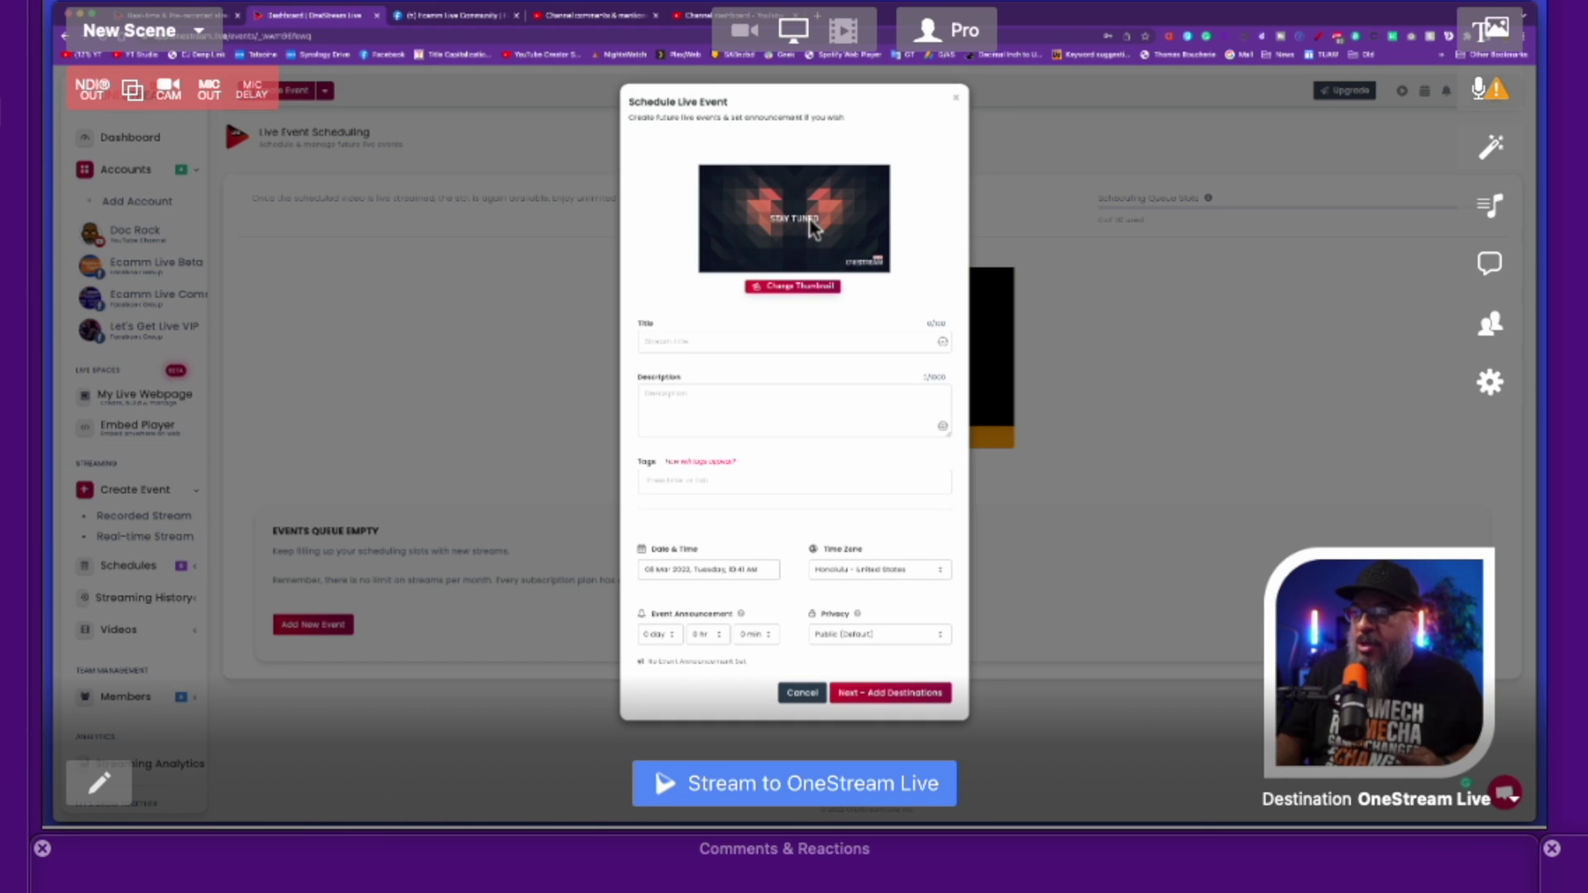
{"action": "left_click", "coordinate": [795, 287]}
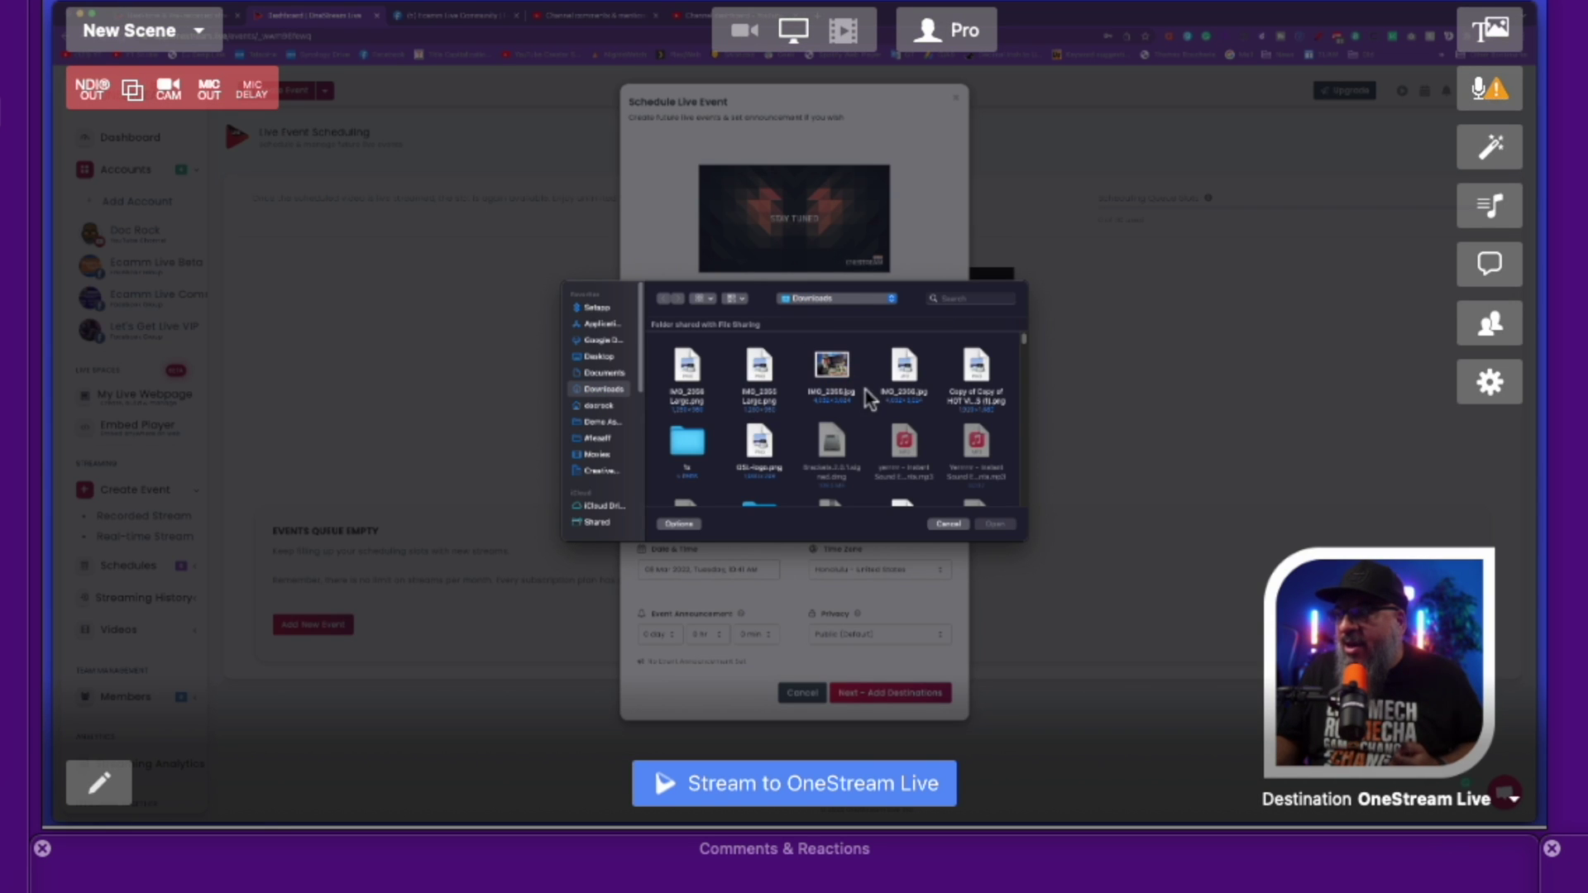
{"action": "left_click", "coordinate": [976, 368]}
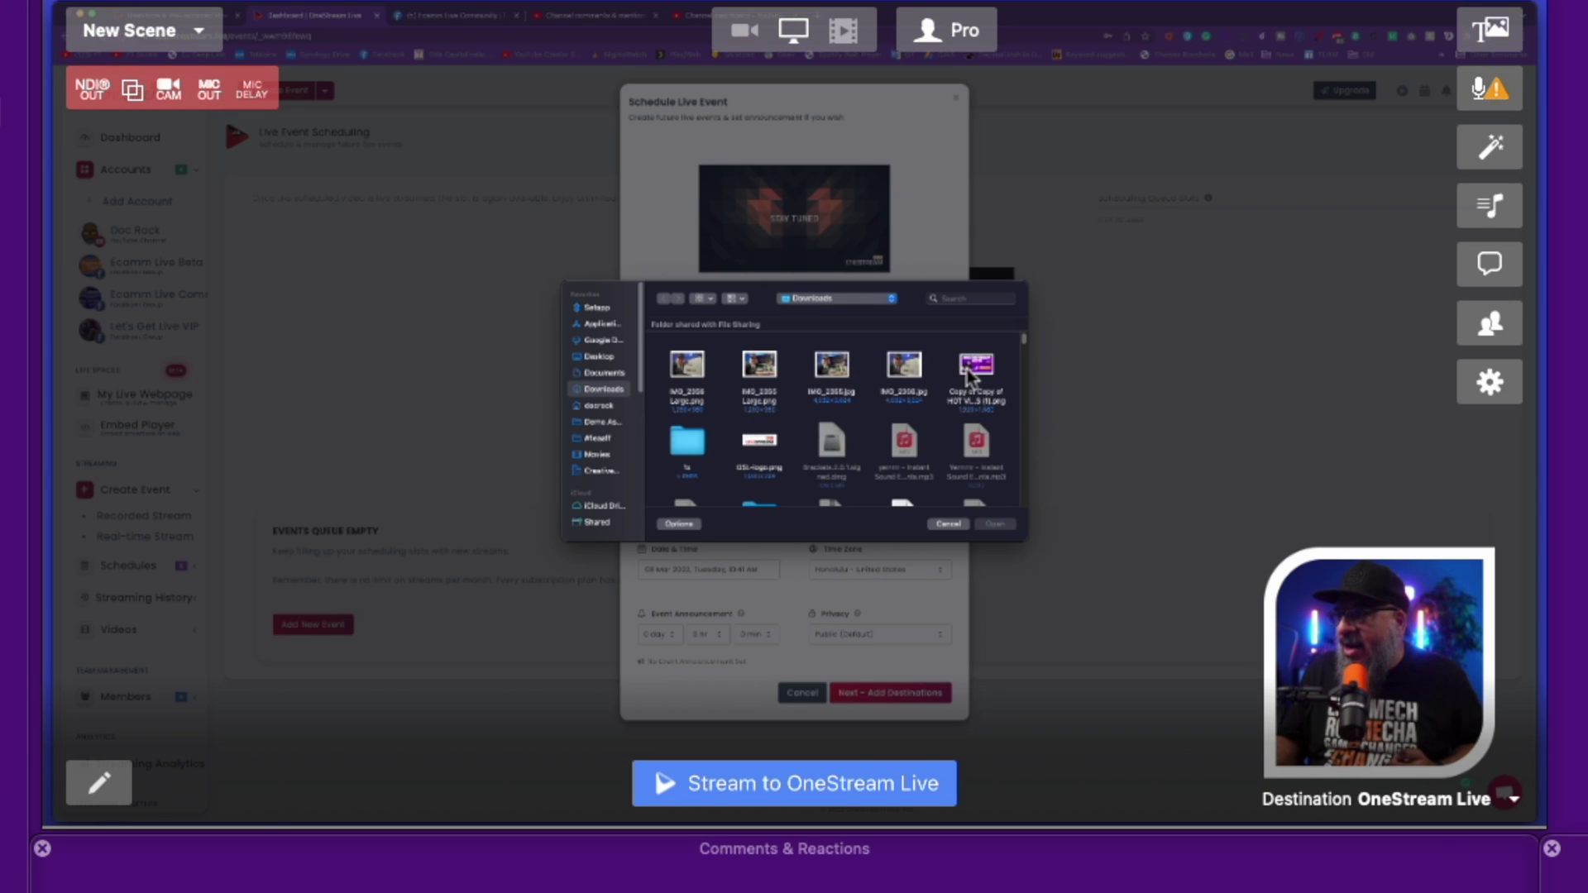
{"action": "left_click", "coordinate": [995, 523]}
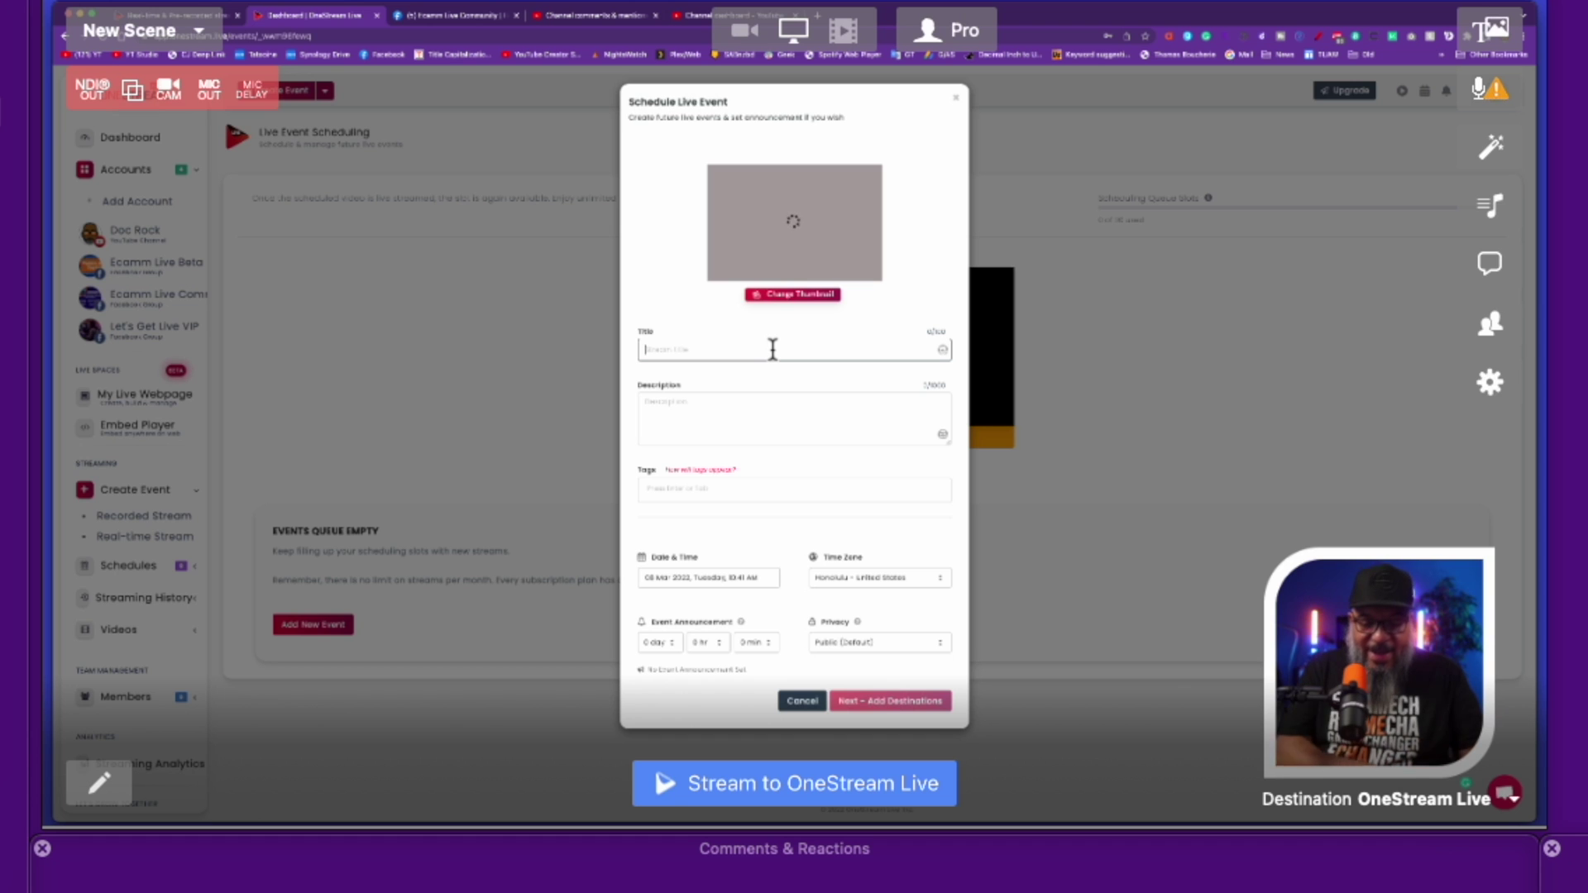
Paste 'Testing Multistreaming with OneStream' as both the event title and description
{"action": "type", "text": "Testing Multistreaming with OneStream"}
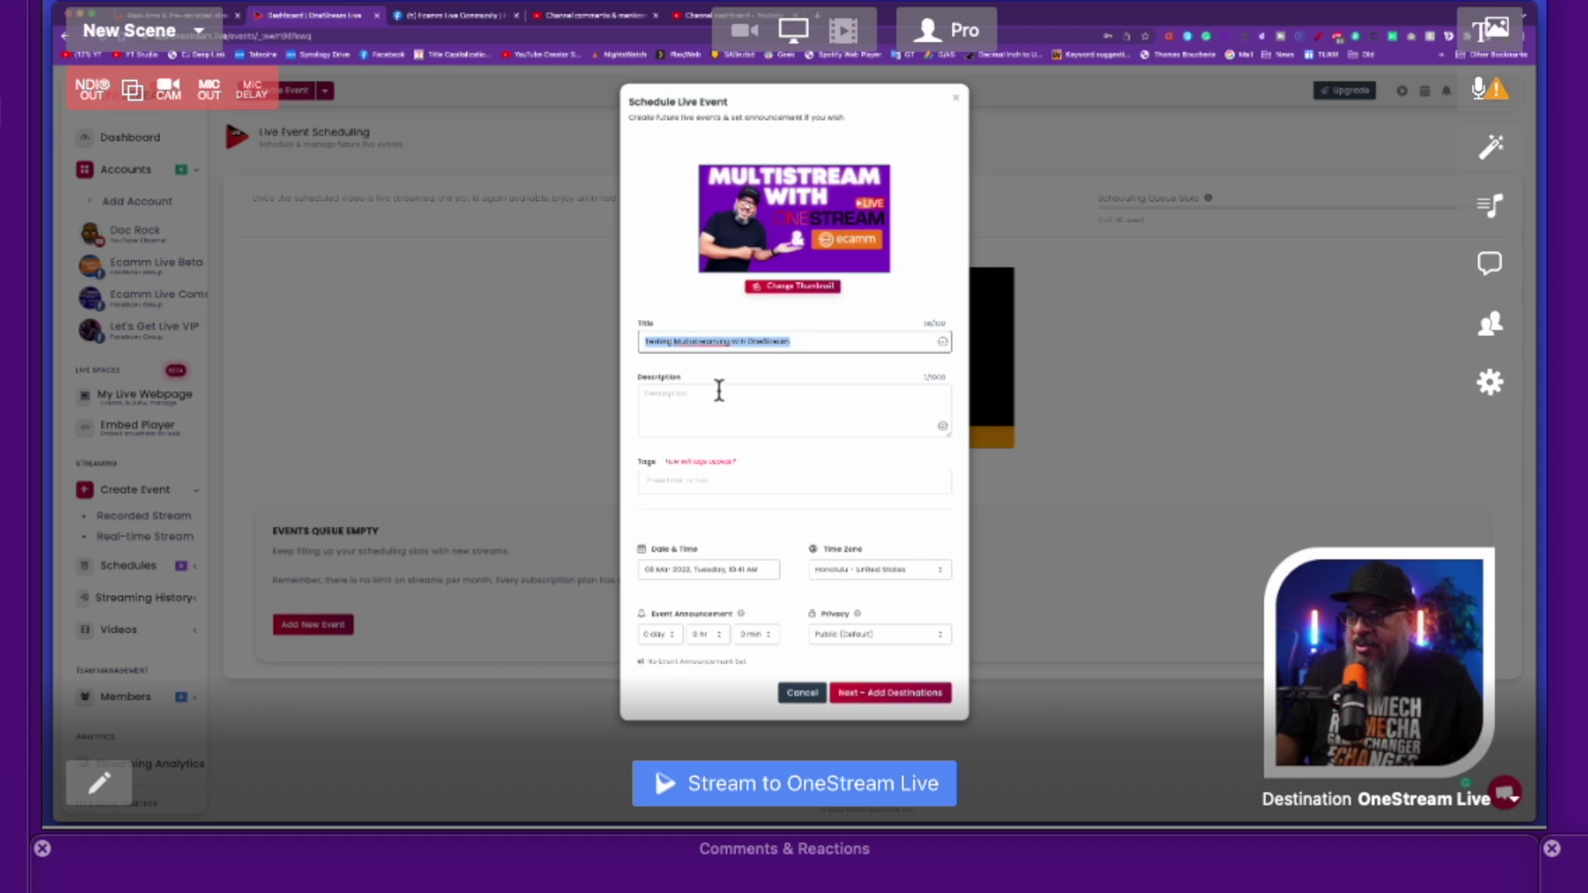
{"action": "left_click", "coordinate": [719, 391]}
{"action": "type", "text": "Testing Multistreaming with OneStream"}
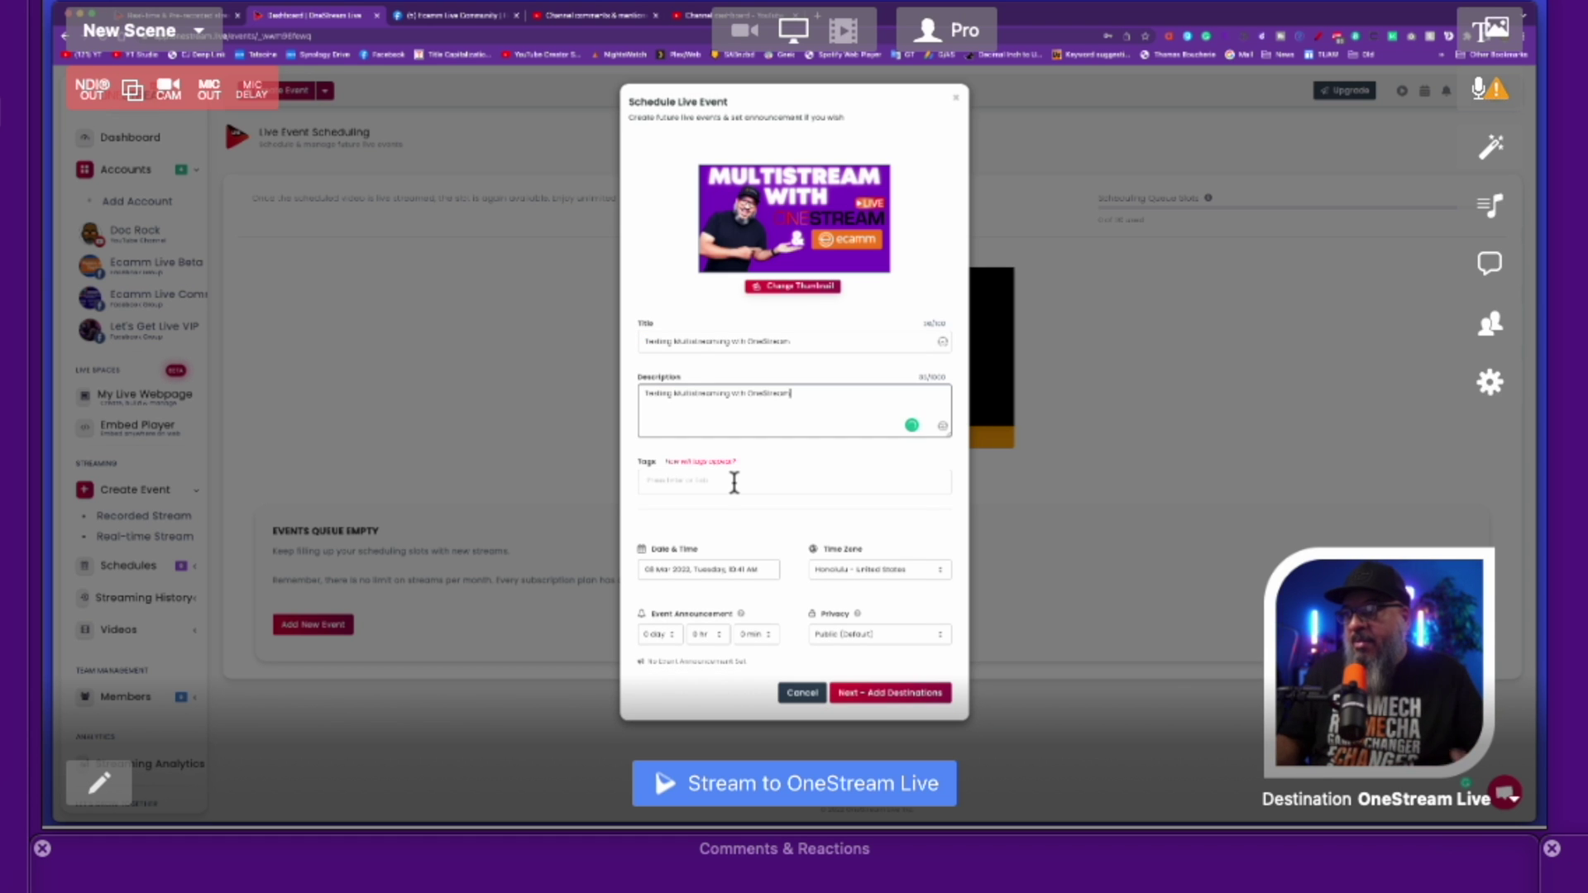
{"action": "left_click", "coordinate": [697, 571]}
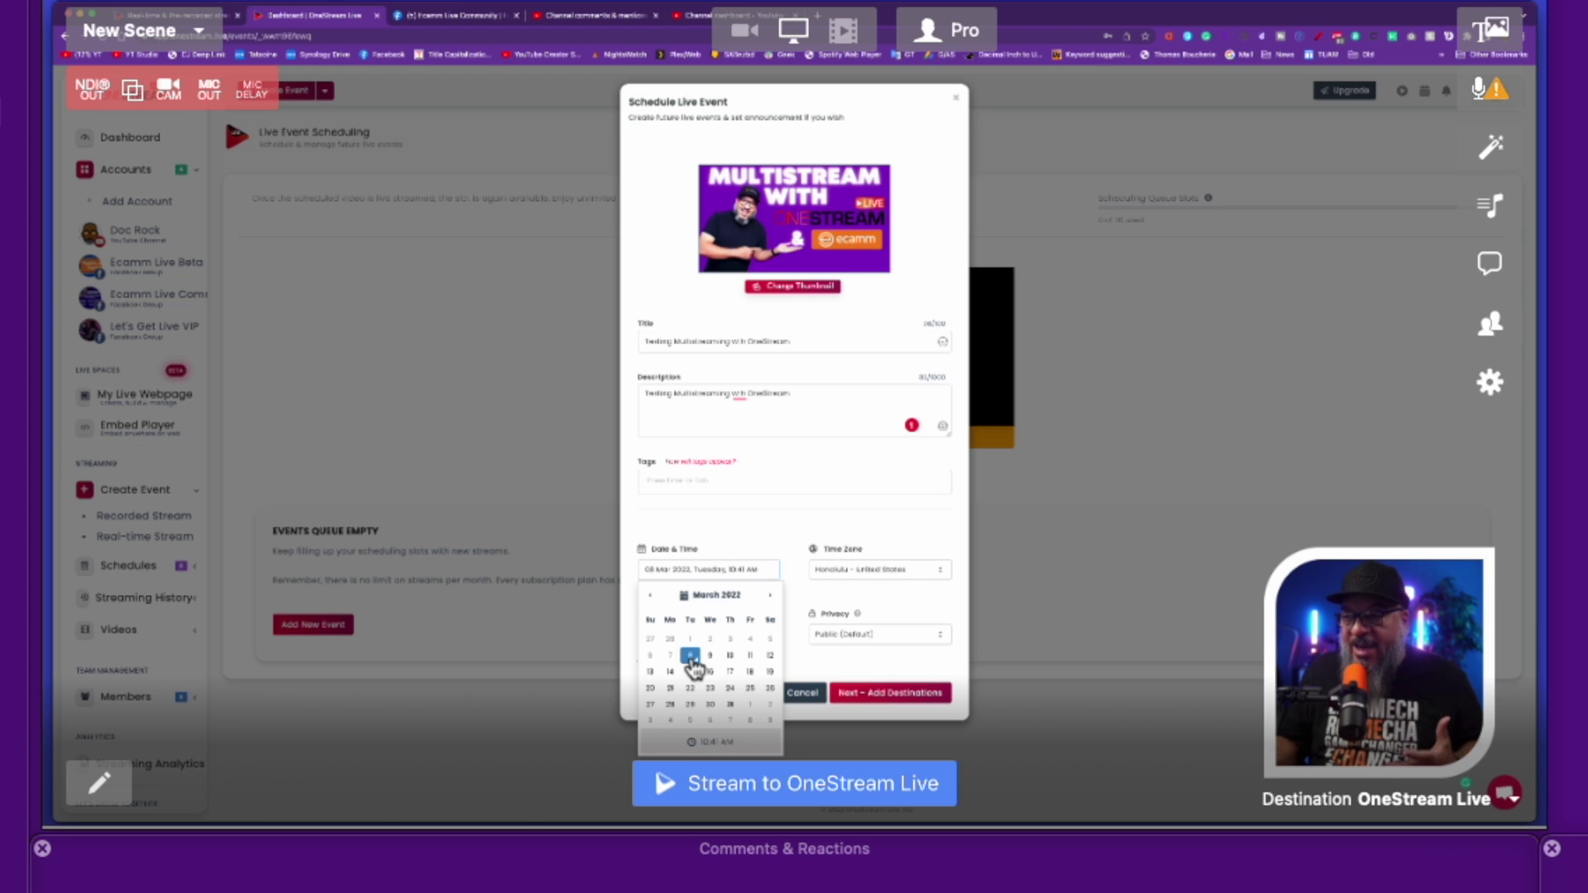
Schedule the event for 08 Mar 2022, advancing the start time to 10:55 AM
{"action": "left_click", "coordinate": [774, 543]}
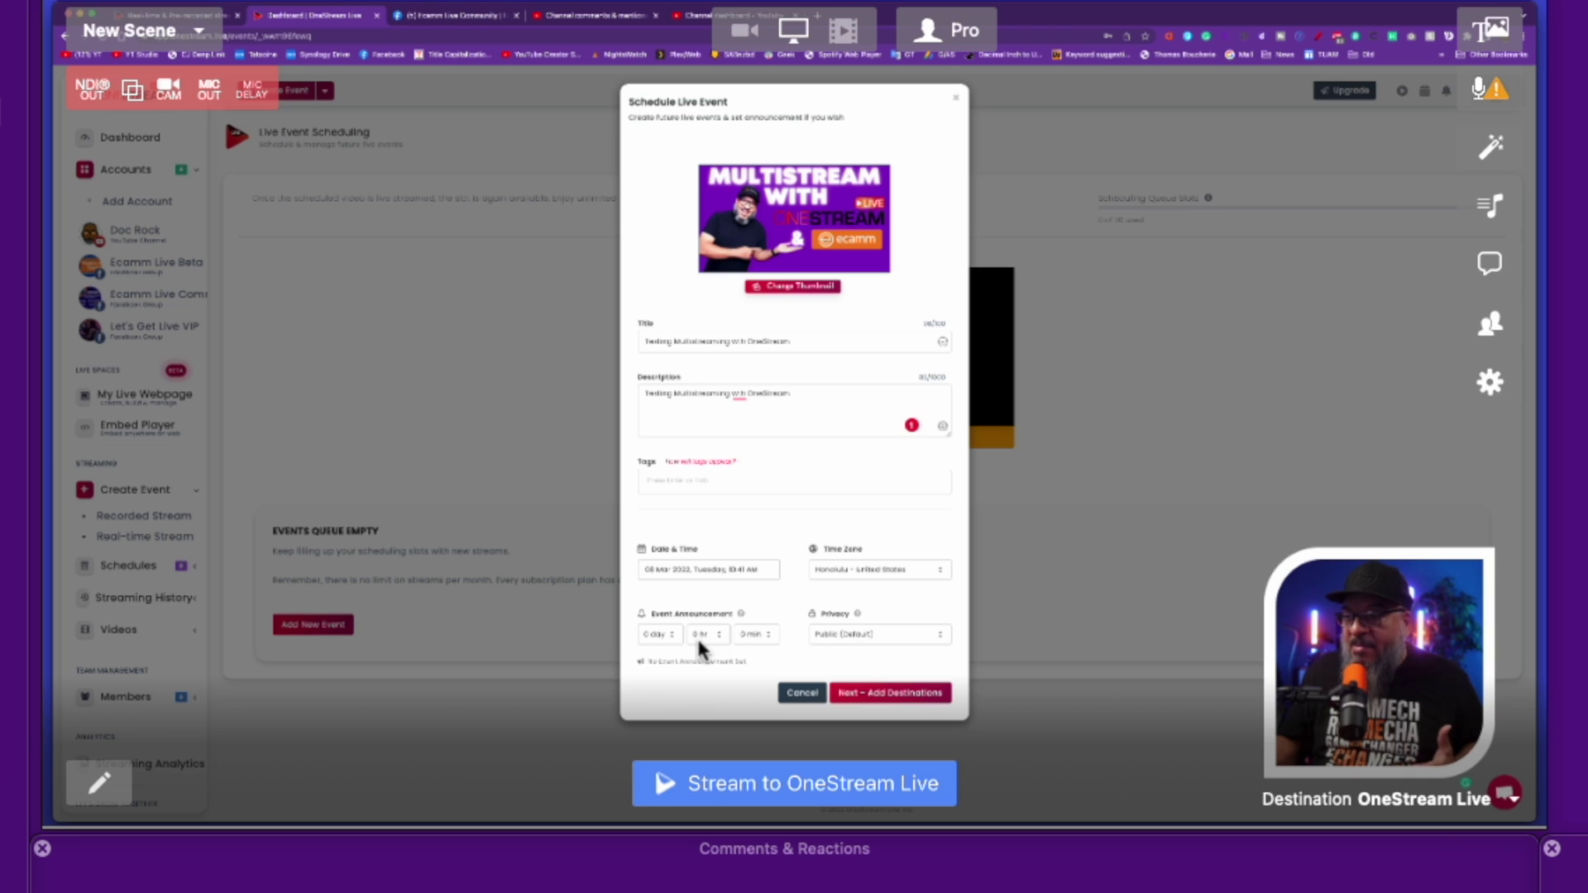
{"action": "left_click", "coordinate": [737, 570]}
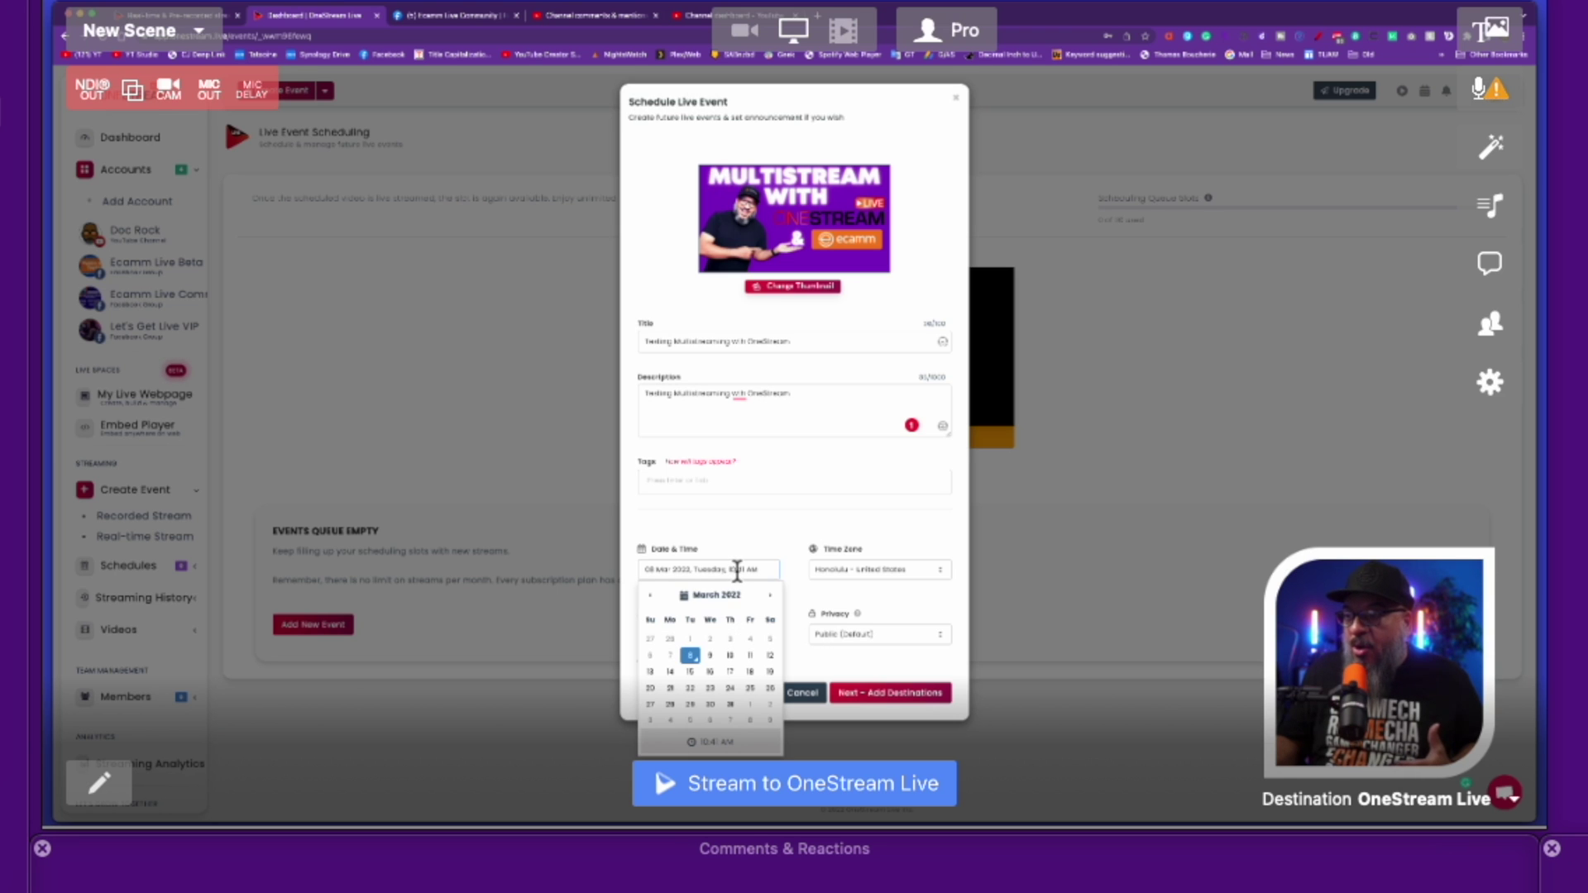
{"action": "left_click", "coordinate": [717, 742]}
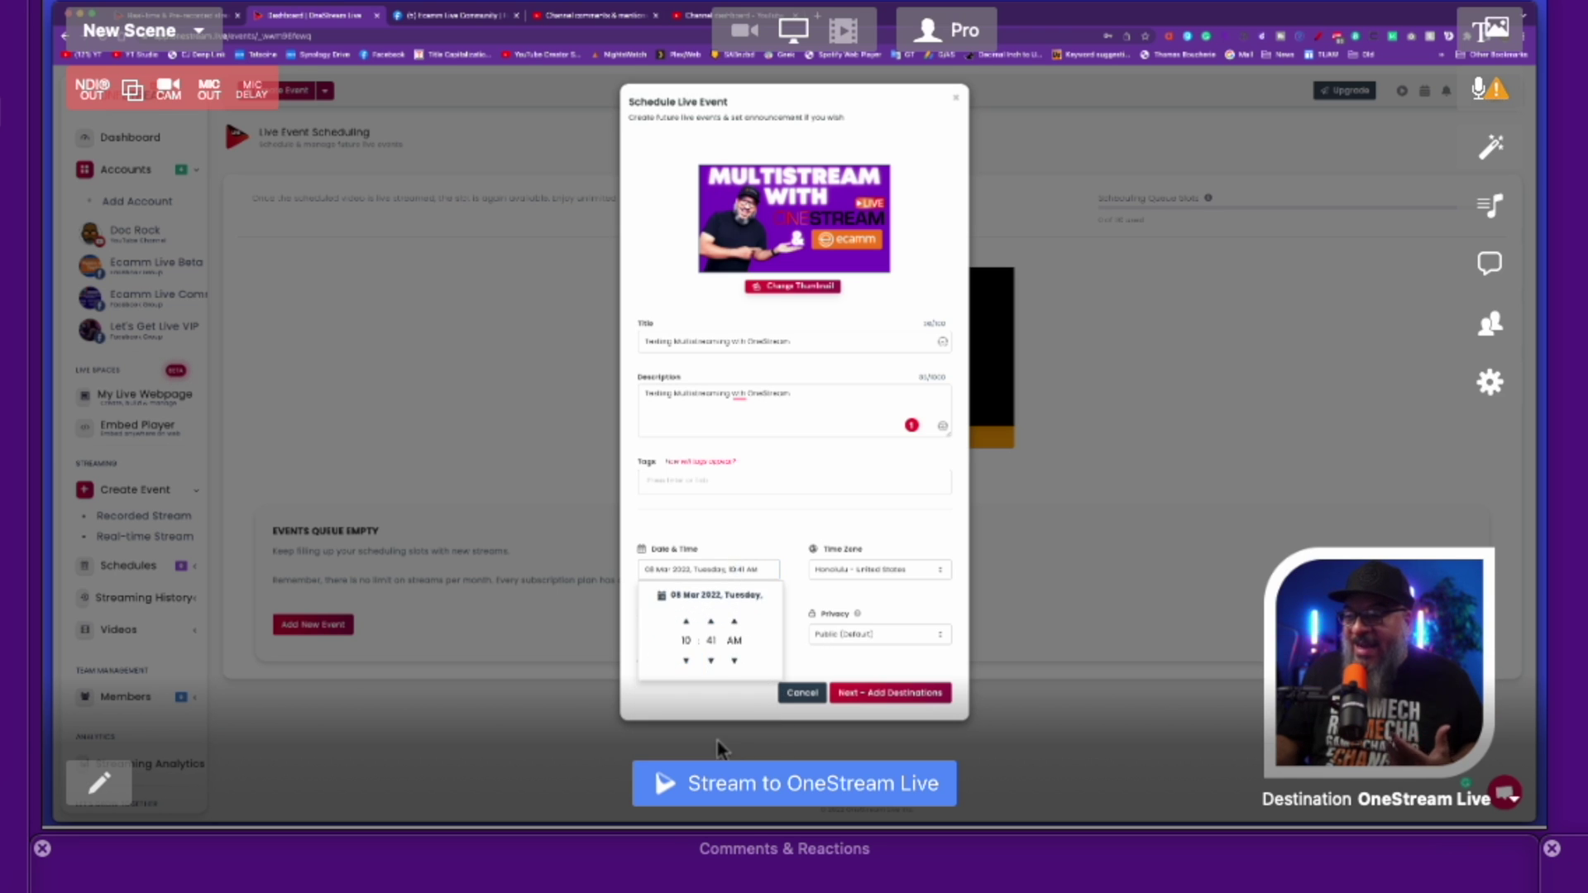
{"action": "left_click", "coordinate": [710, 622]}
{"action": "left_click", "coordinate": [711, 622]}
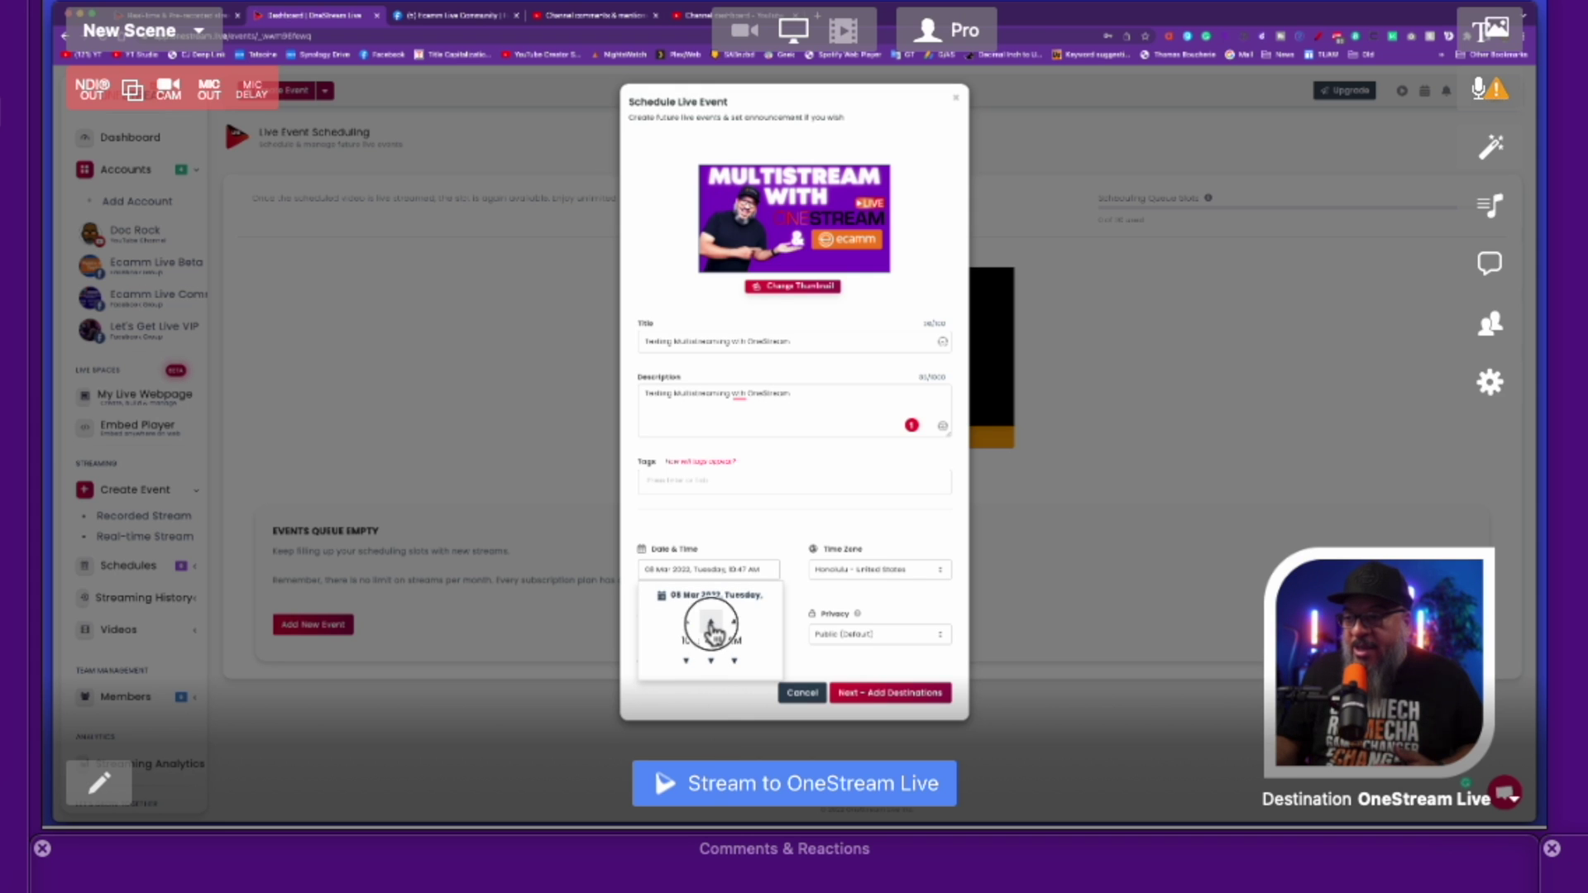
{"action": "left_click", "coordinate": [710, 622]}
{"action": "left_click", "coordinate": [710, 622]}
{"action": "left_click", "coordinate": [710, 622]}
{"action": "left_click", "coordinate": [710, 622]}
{"action": "left_click", "coordinate": [710, 622]}
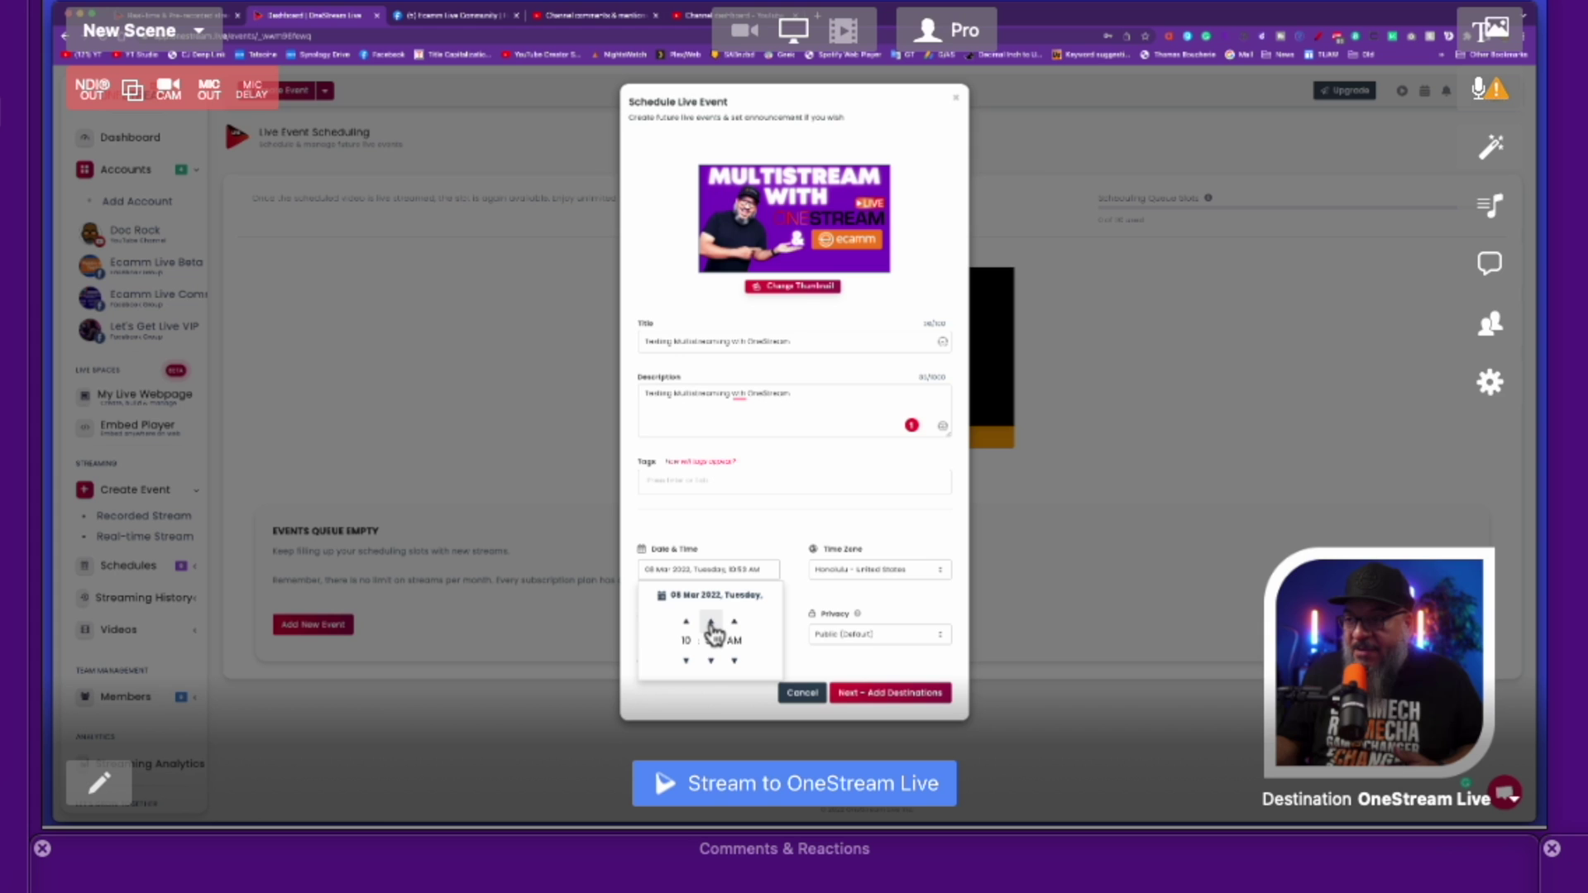
{"action": "left_click", "coordinate": [710, 622]}
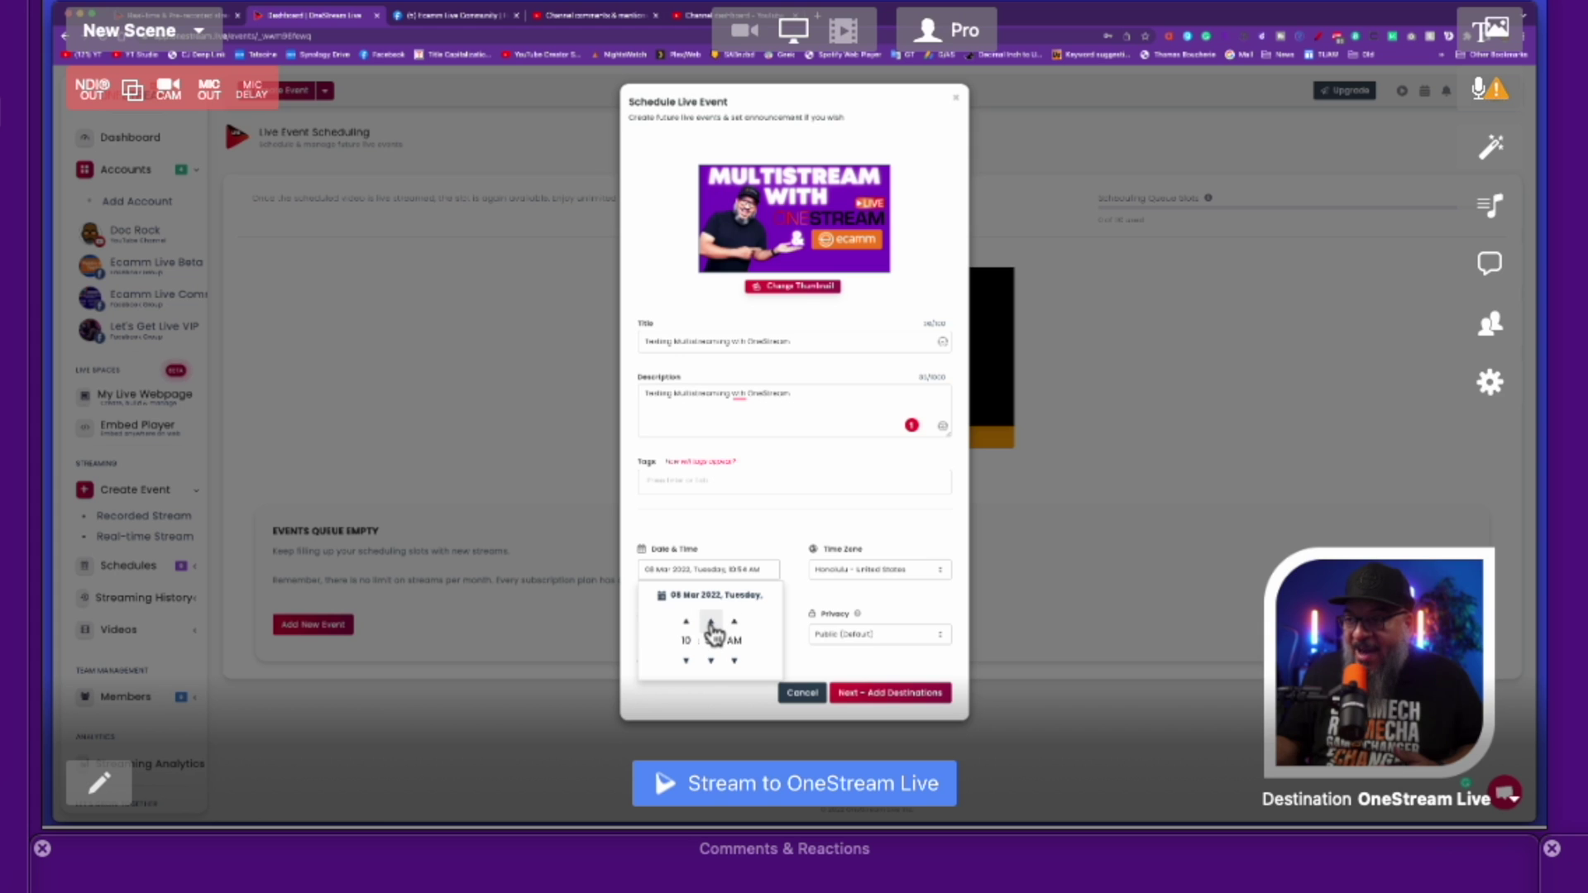
Leave the event's privacy set to Public (Default)
{"action": "left_click", "coordinate": [786, 533]}
{"action": "left_click", "coordinate": [877, 636]}
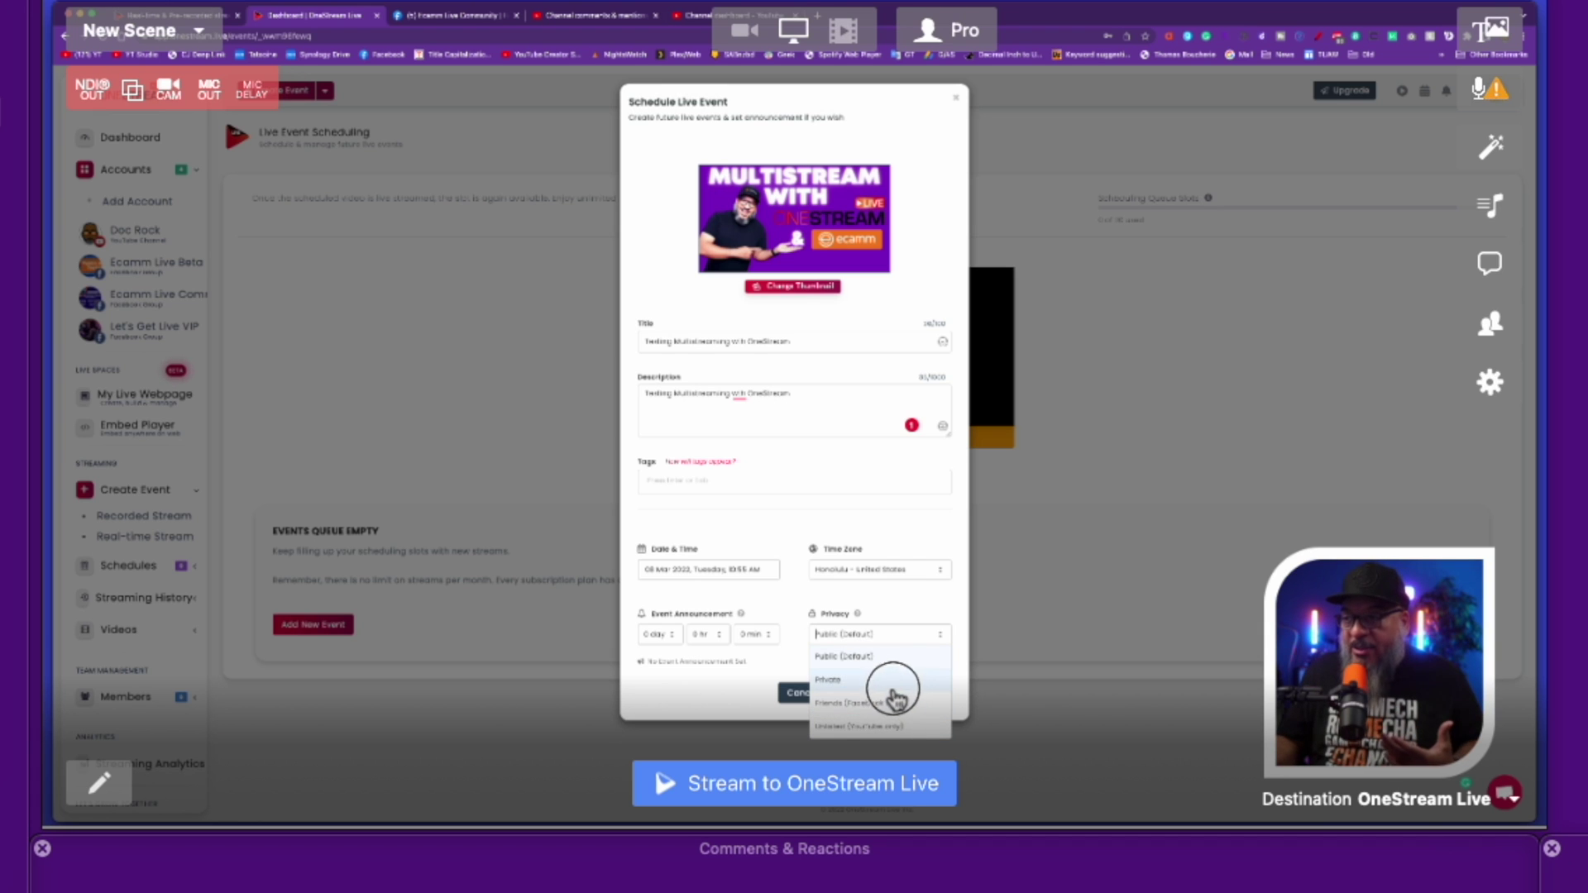
{"action": "left_click", "coordinate": [899, 662]}
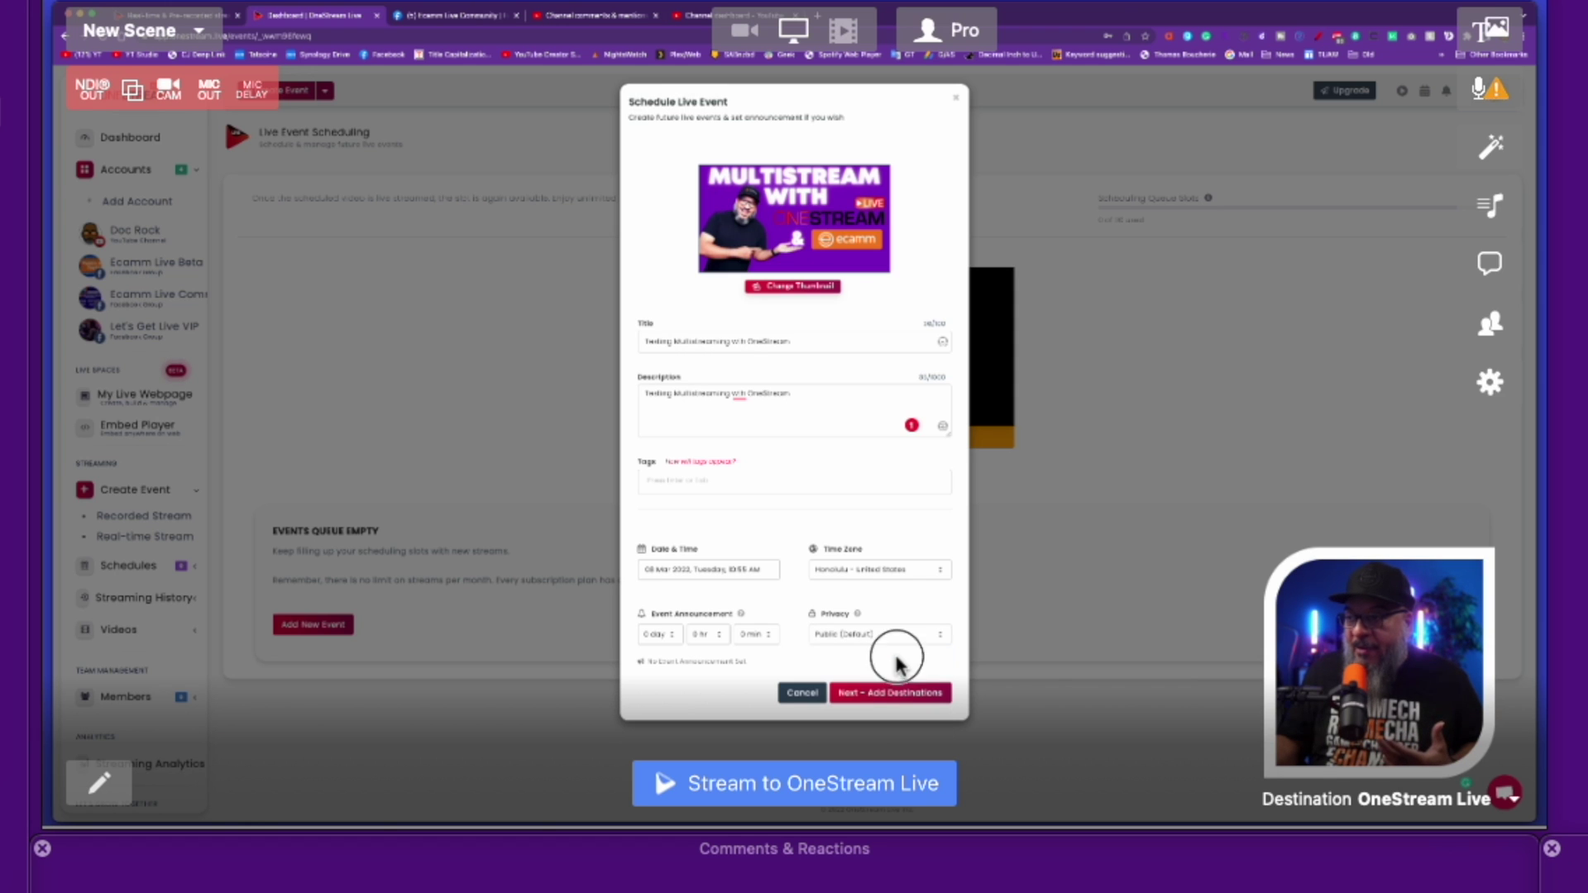
Add the YouTube channel and Let's Get Live VIP group as destinations and confirm the event
{"action": "left_click", "coordinate": [901, 699]}
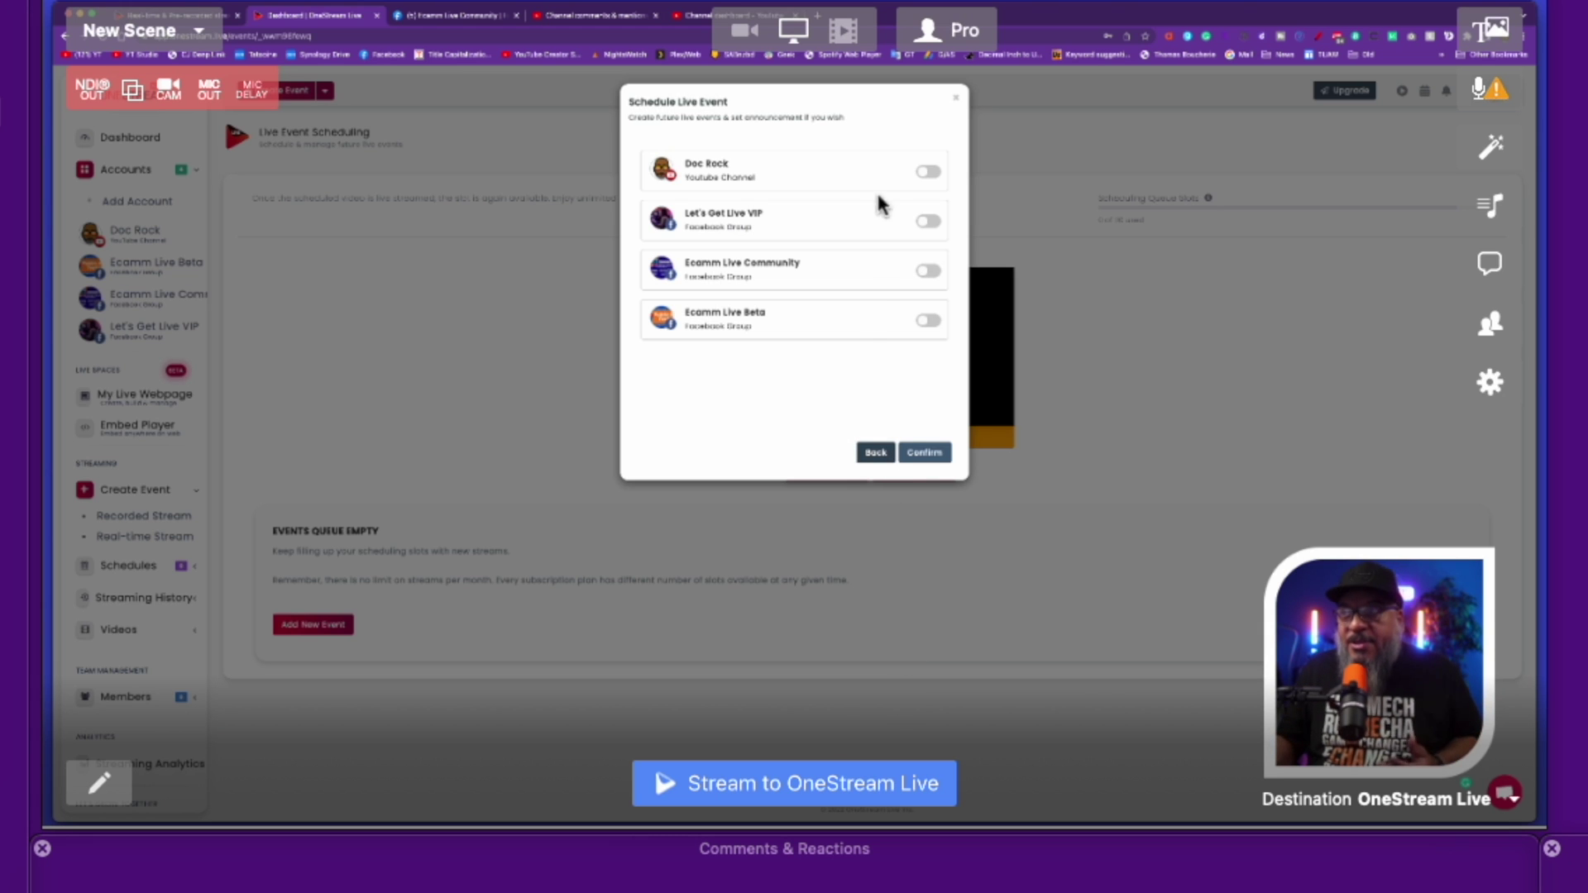
{"action": "left_click", "coordinate": [927, 172]}
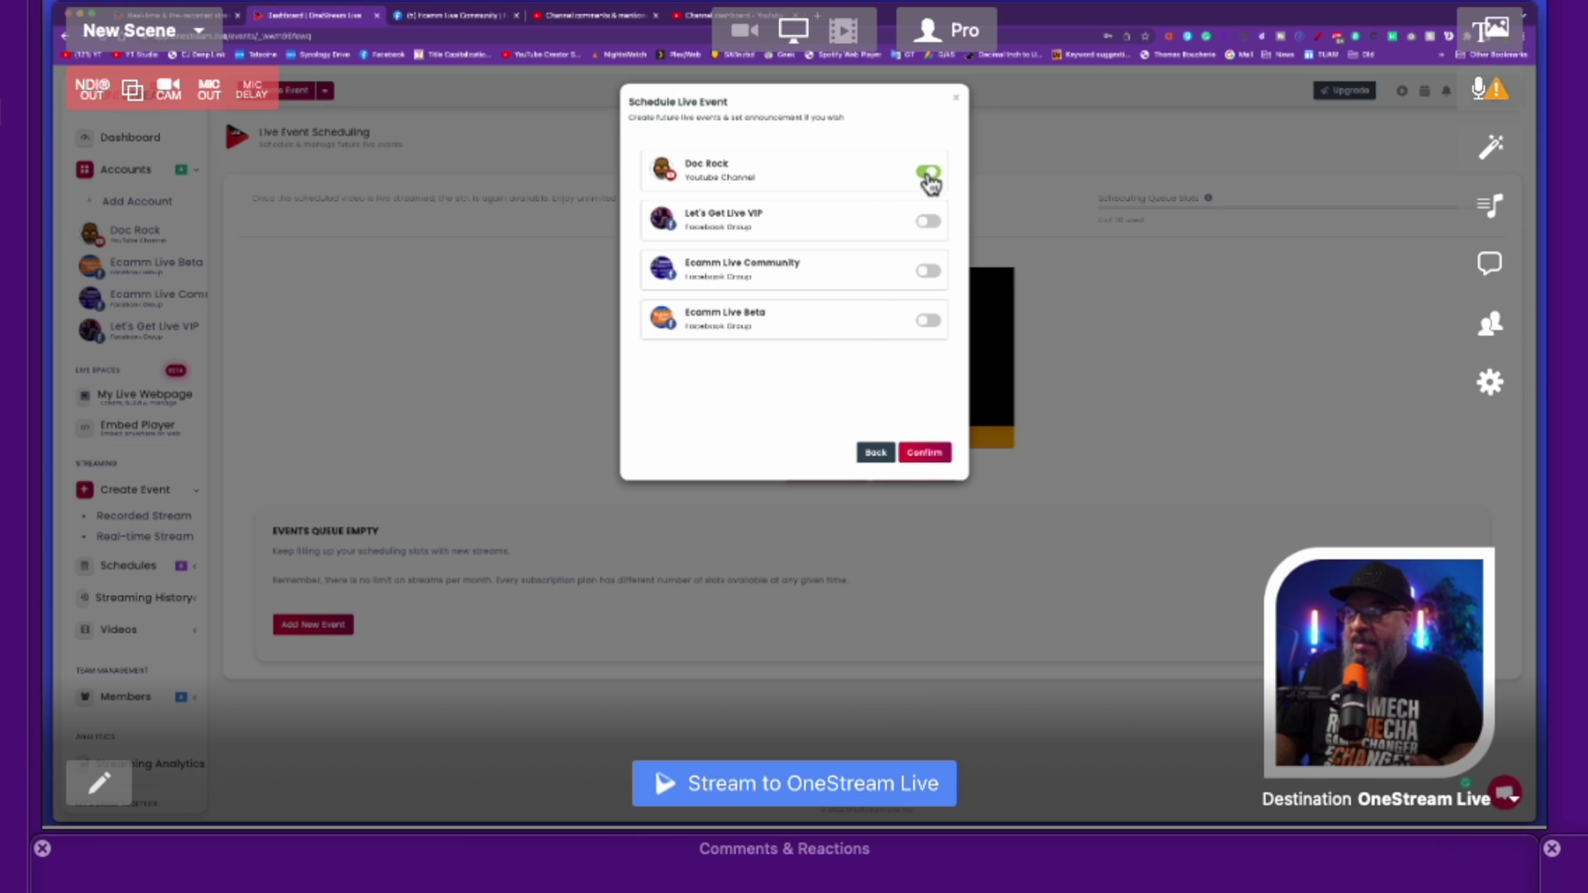
{"action": "left_click", "coordinate": [927, 223]}
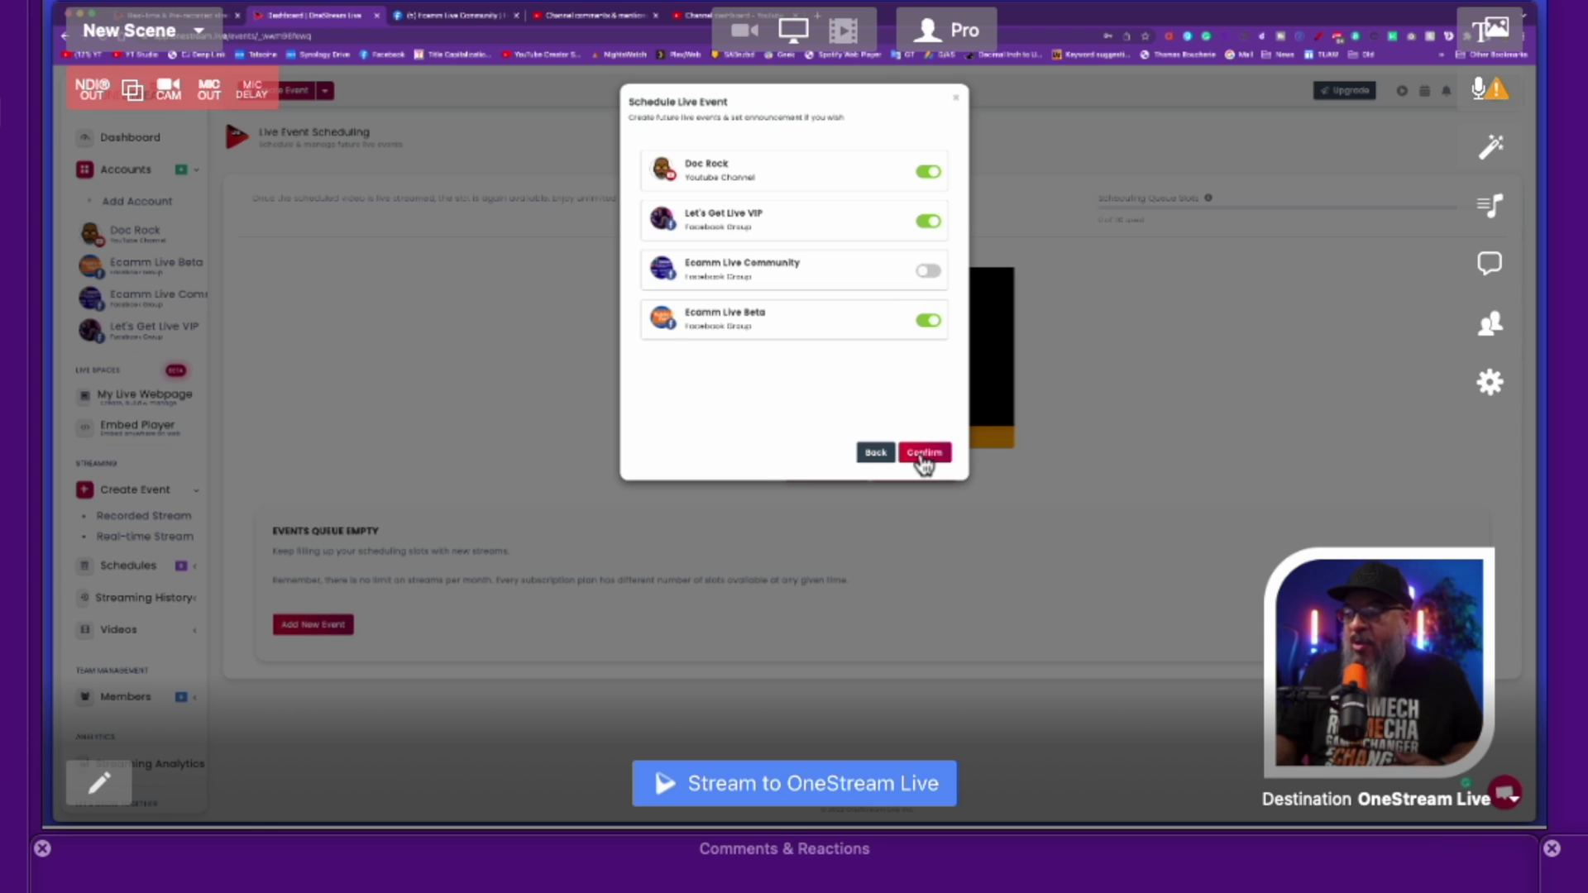
{"action": "left_click", "coordinate": [924, 454]}
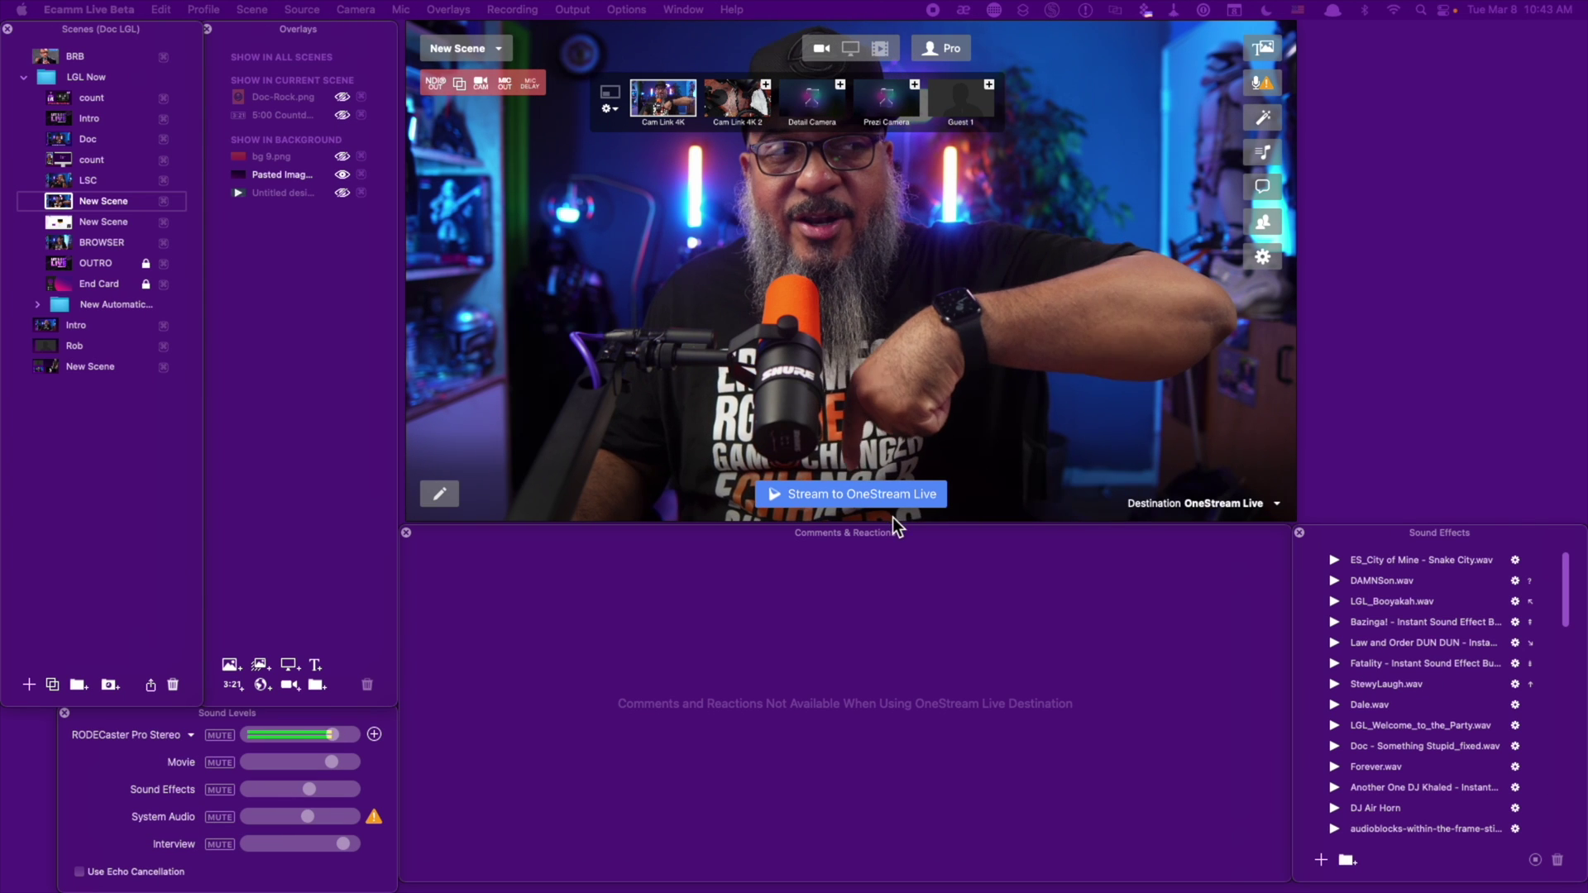
Start streaming to OneStream Live from Ecamm and delete the auto-drafted tweet
{"action": "left_click", "coordinate": [895, 495]}
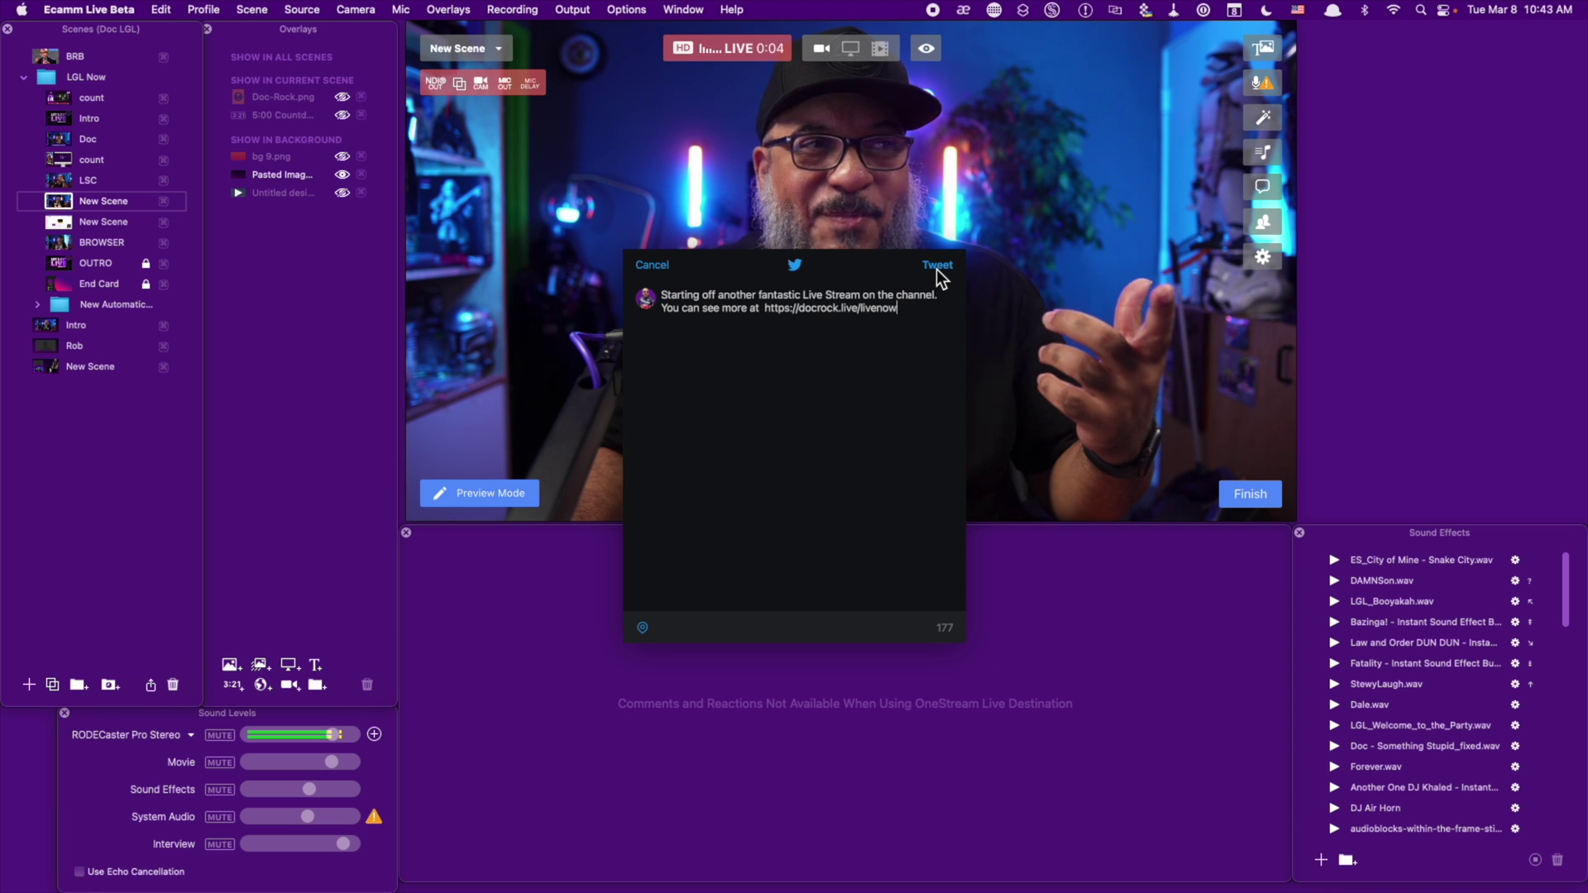
{"action": "left_click", "coordinate": [657, 265]}
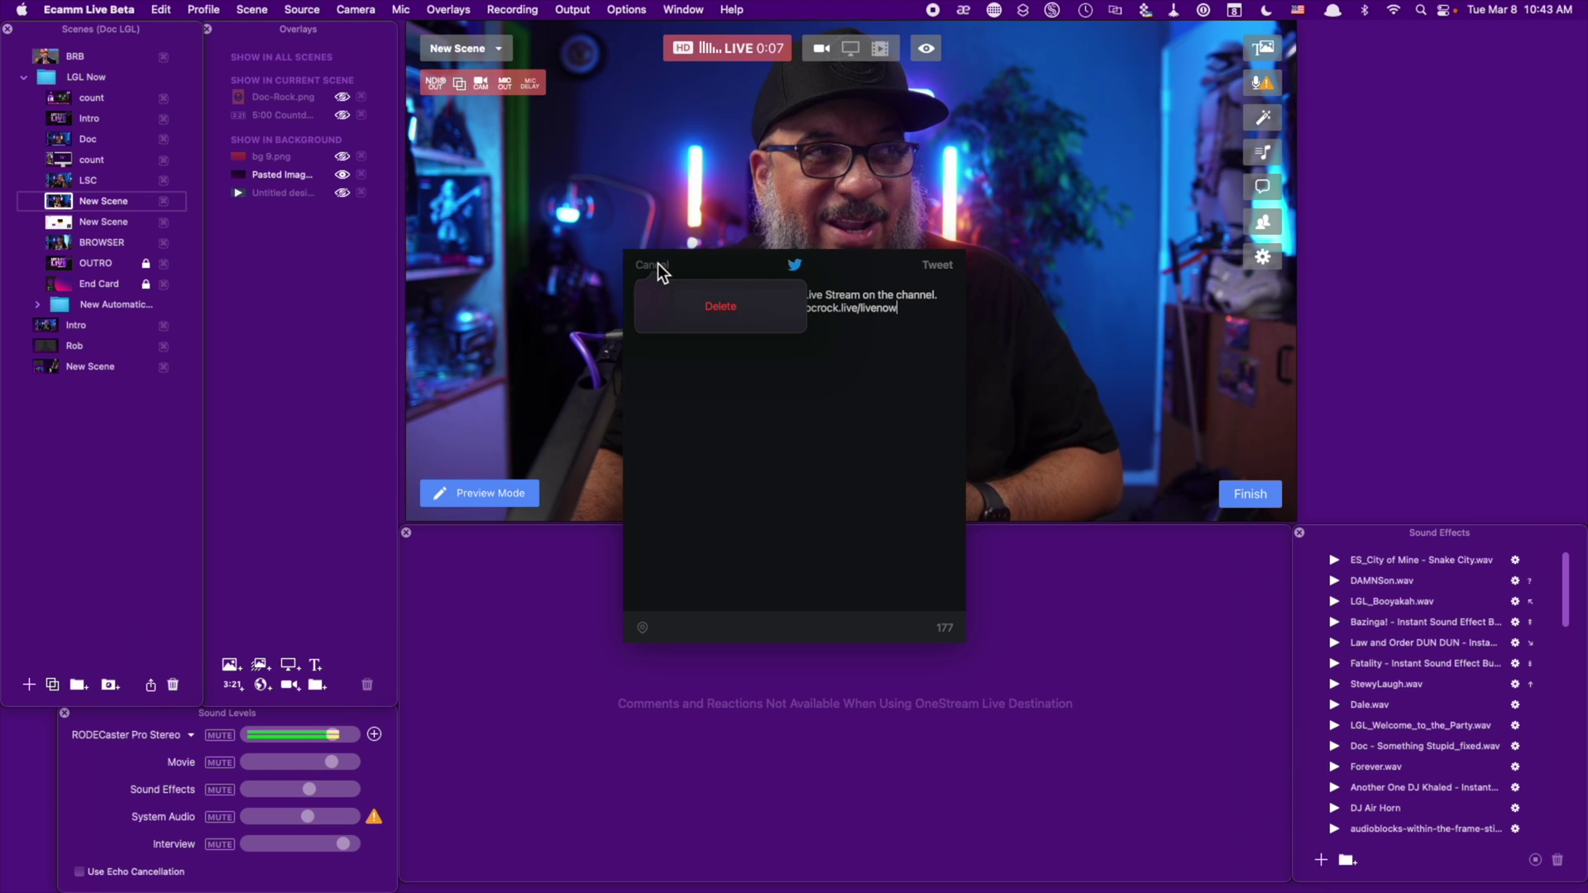
{"action": "left_click", "coordinate": [742, 303]}
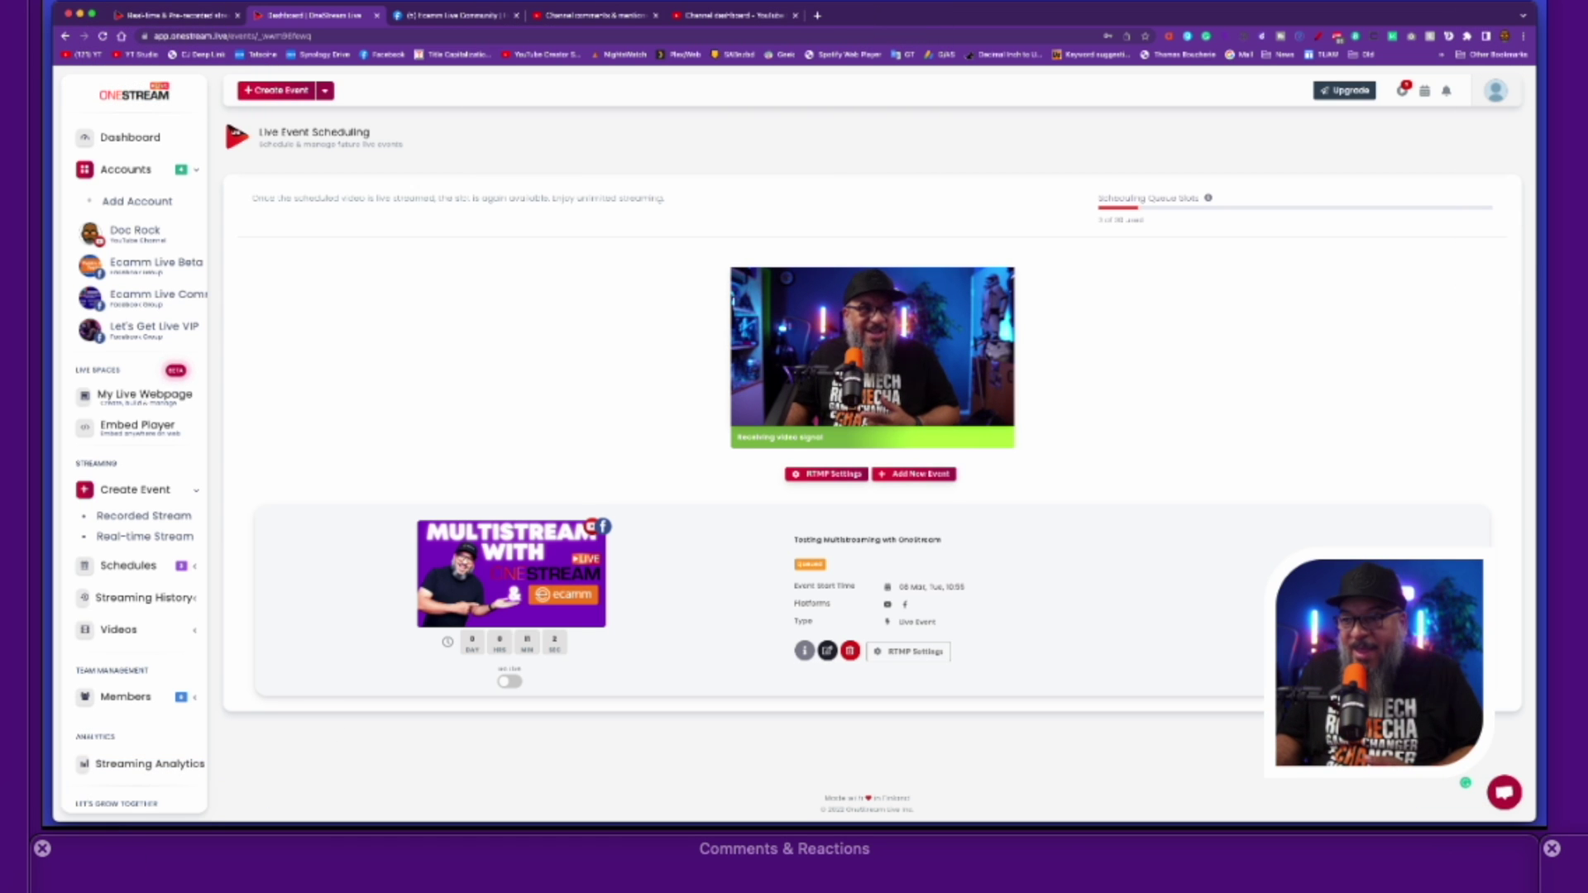
Start the 'Testing Multistreaming with OneStream' event early with the Go Live toggle and confirm
{"action": "left_click", "coordinate": [511, 683]}
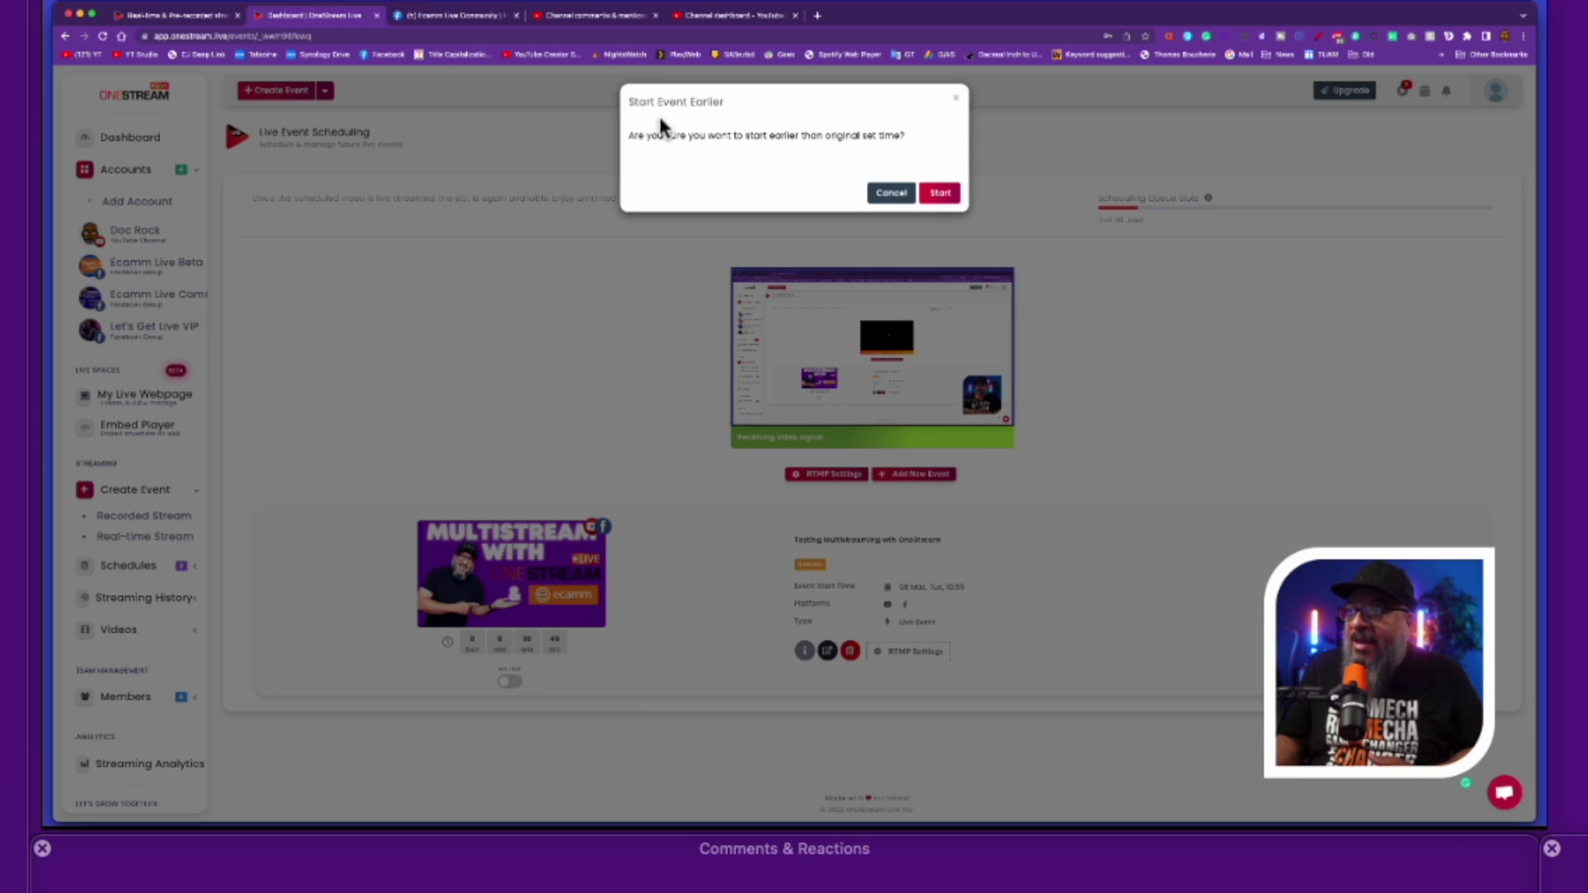
{"action": "left_click", "coordinate": [940, 193]}
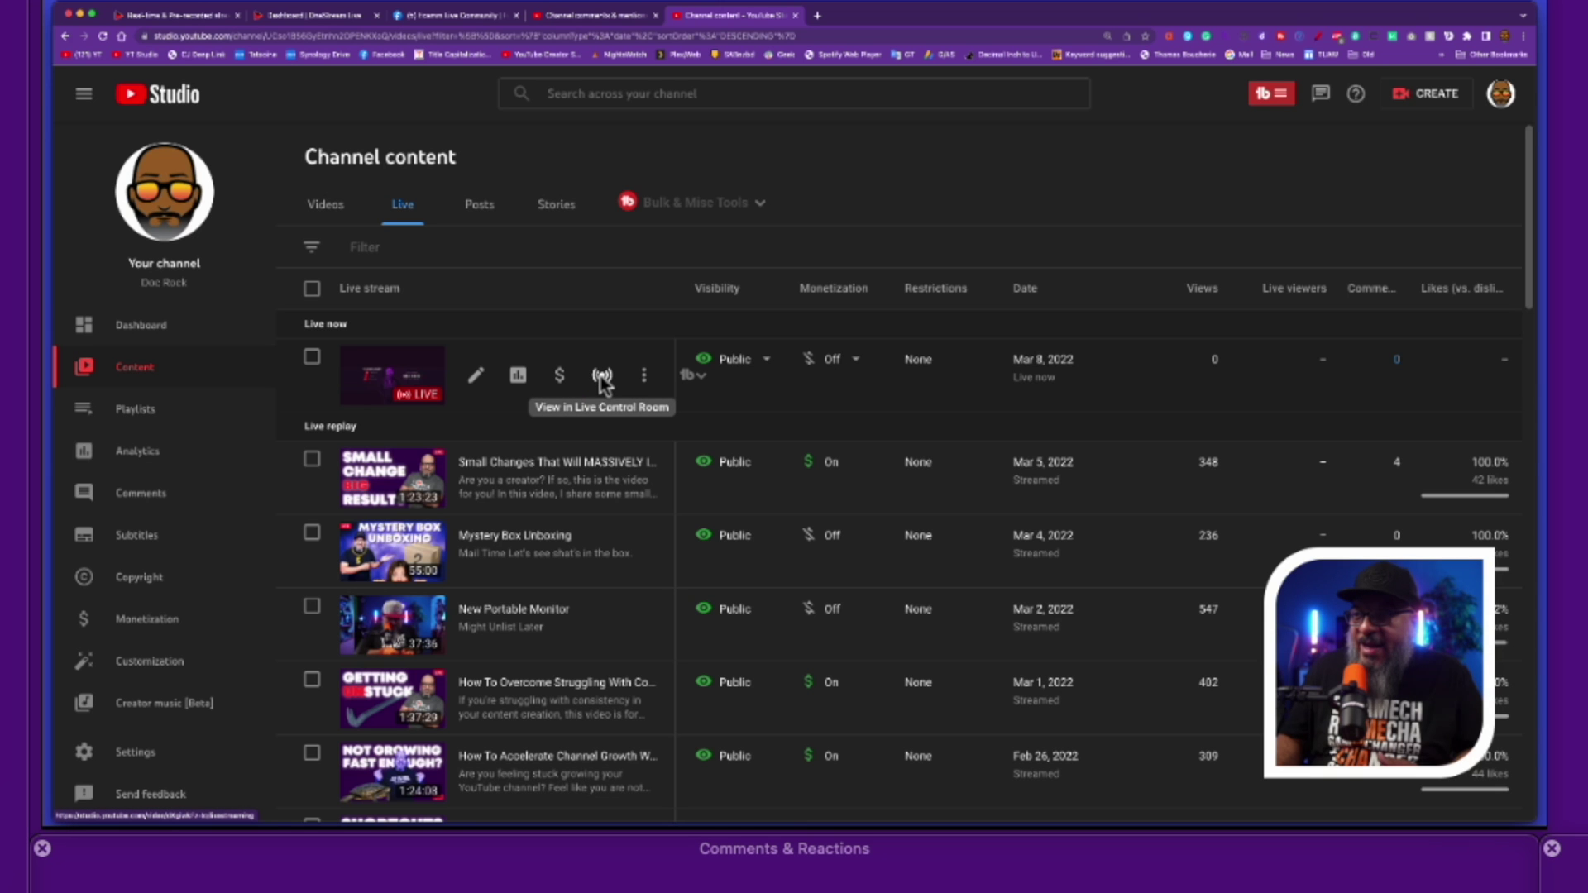
Open the live stream from Content > Live in YouTube Studio's Live Control Room
{"action": "left_click", "coordinate": [602, 377]}
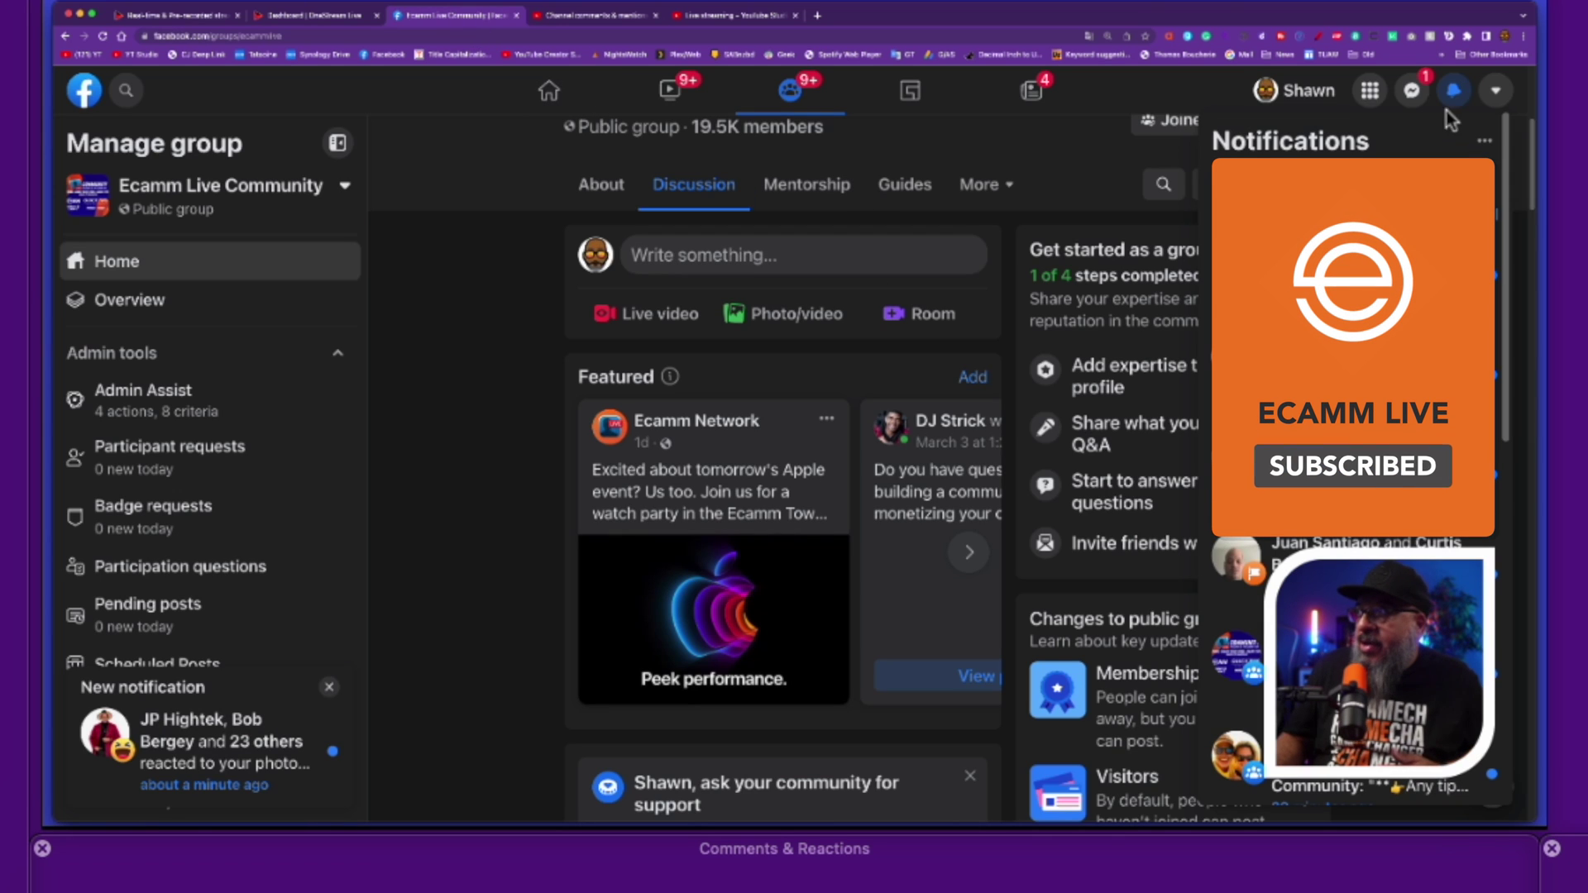
Switch from the Ecamm Live Community group to Ecamm Live Beta to view the live post
{"action": "left_click", "coordinate": [1453, 92]}
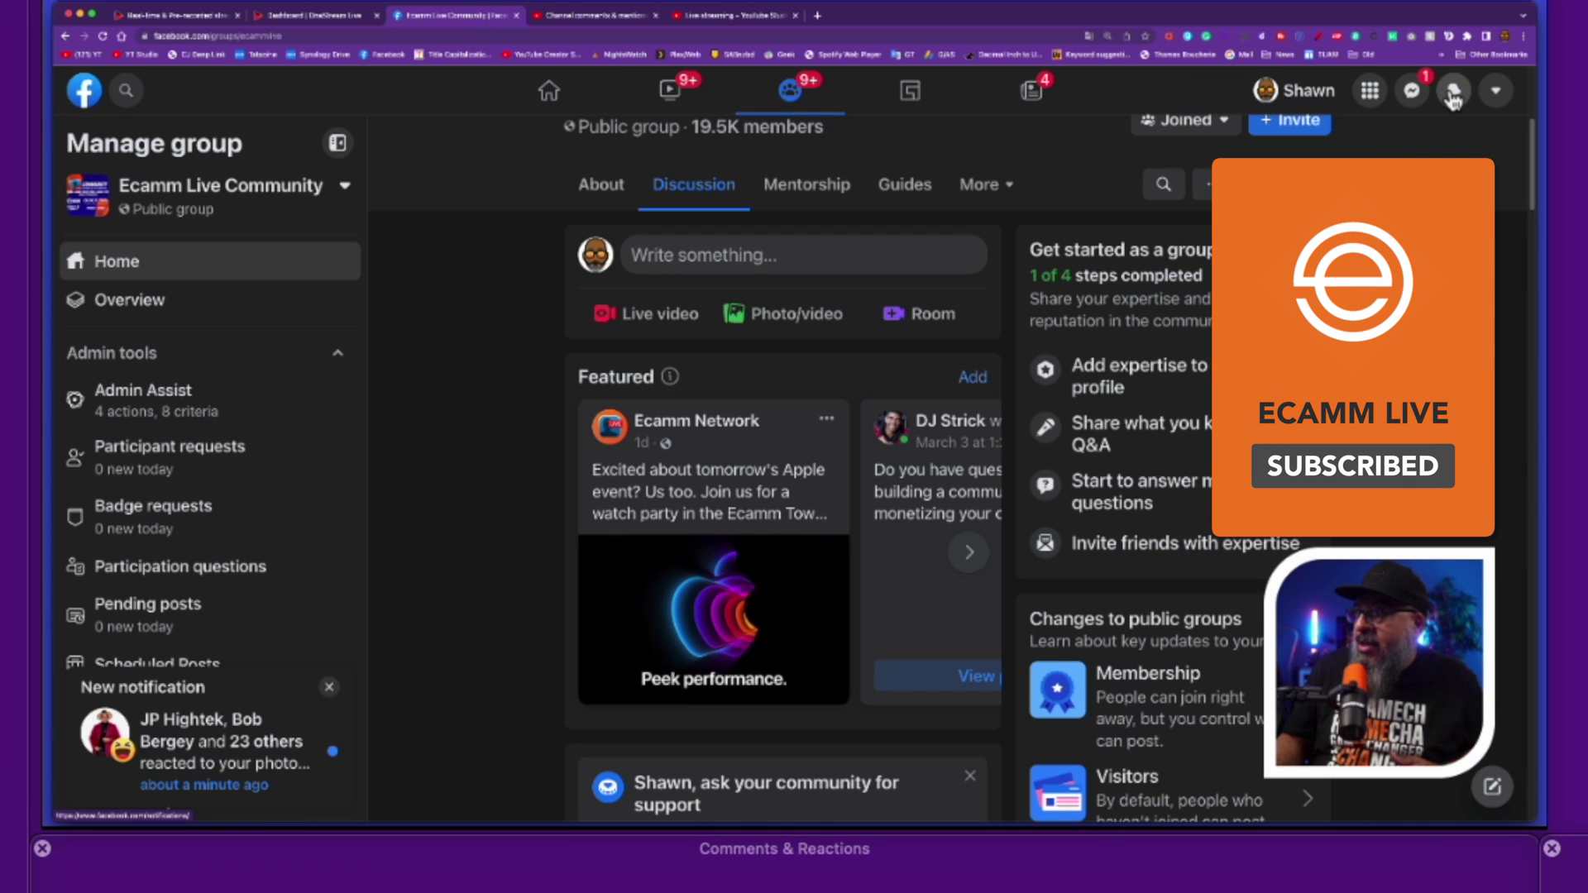
{"action": "left_click", "coordinate": [1455, 95]}
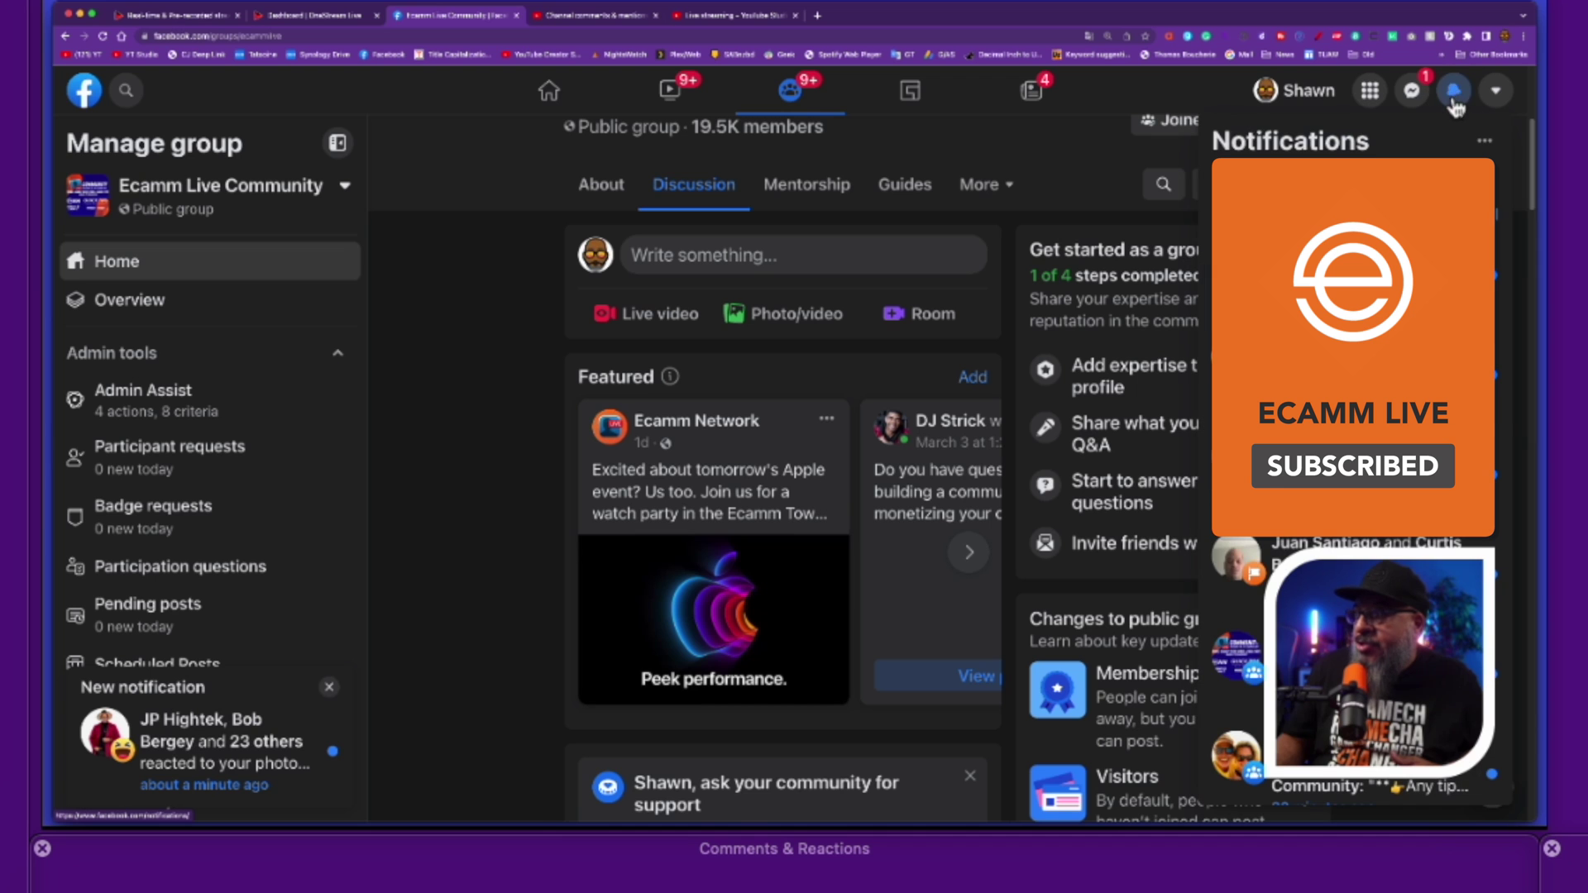
{"action": "left_click", "coordinate": [257, 214]}
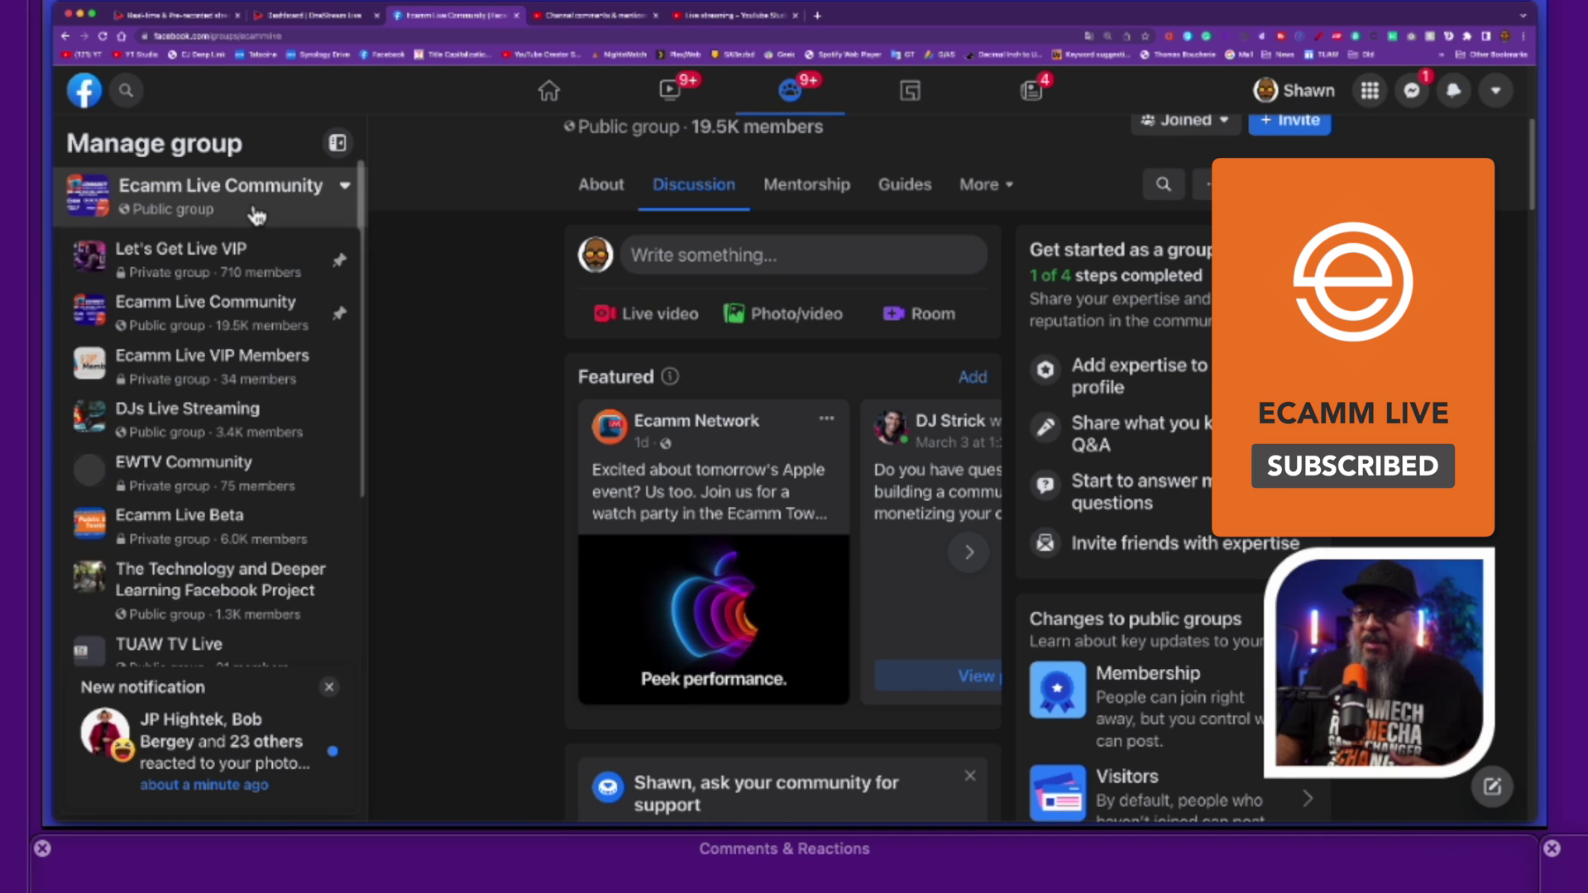
{"action": "left_click", "coordinate": [256, 213]}
{"action": "left_click", "coordinate": [256, 213]}
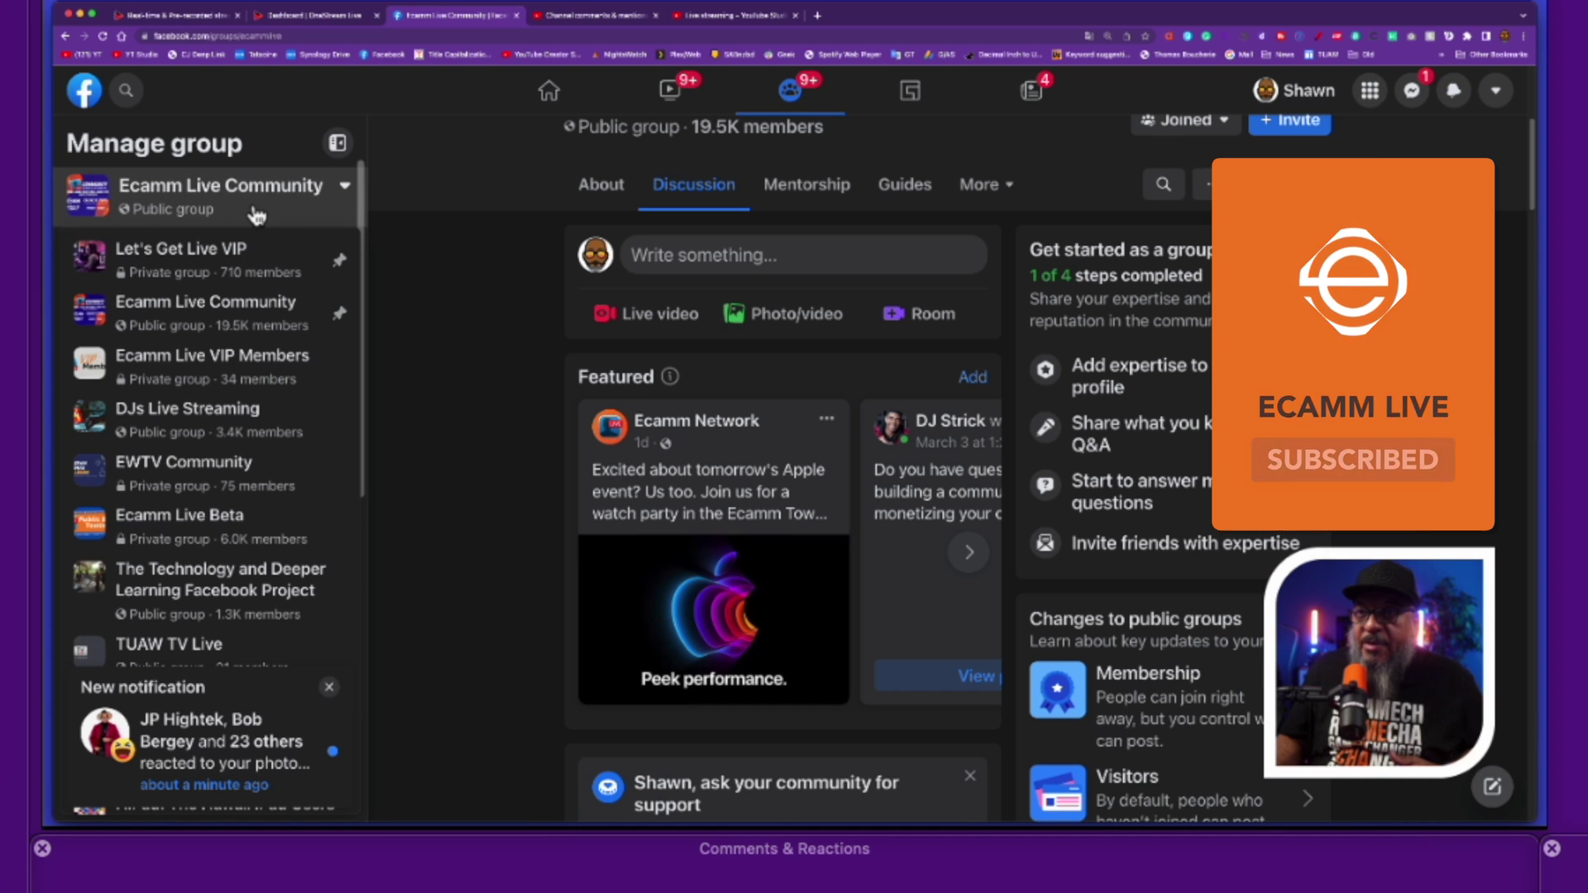
{"action": "left_click", "coordinate": [253, 517]}
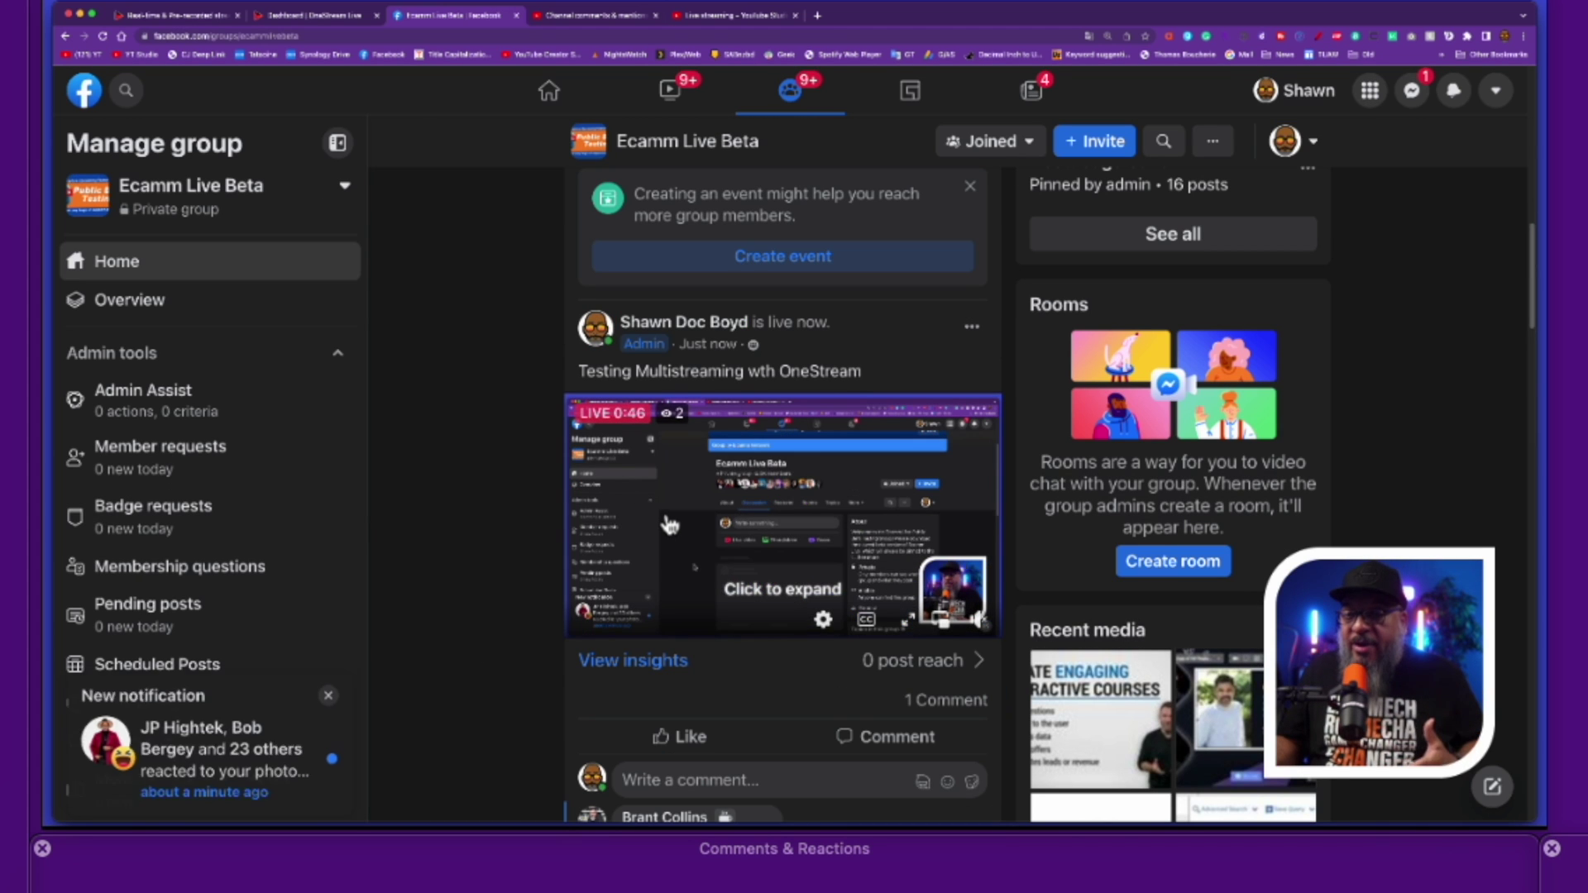
{"action": "left_click", "coordinate": [713, 16]}
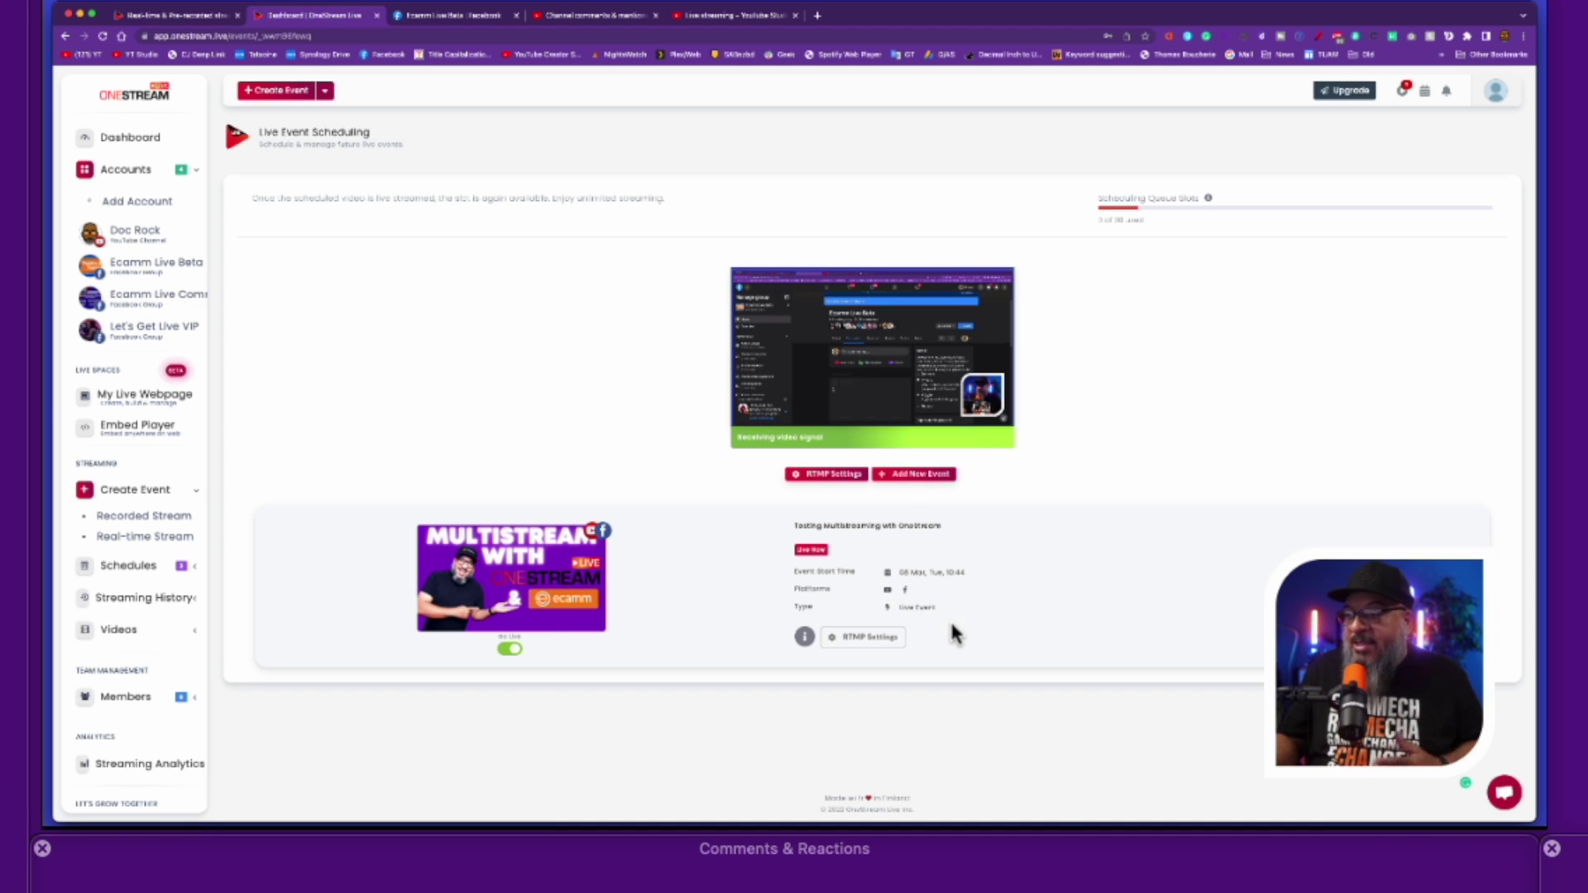
{"action": "left_click", "coordinate": [187, 16]}
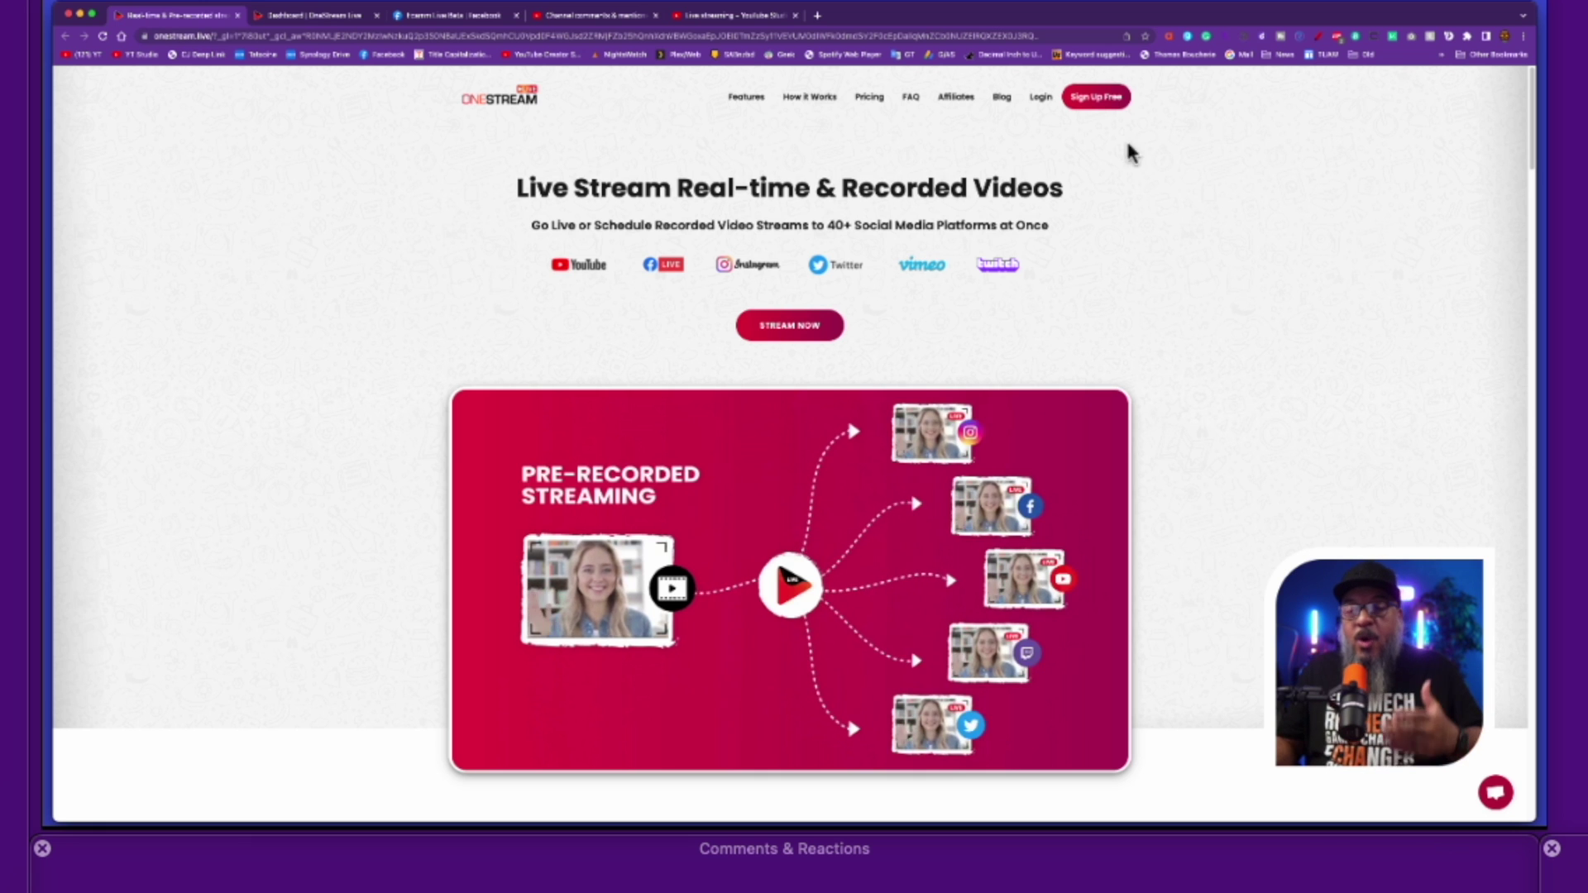
{"action": "left_click", "coordinate": [312, 18]}
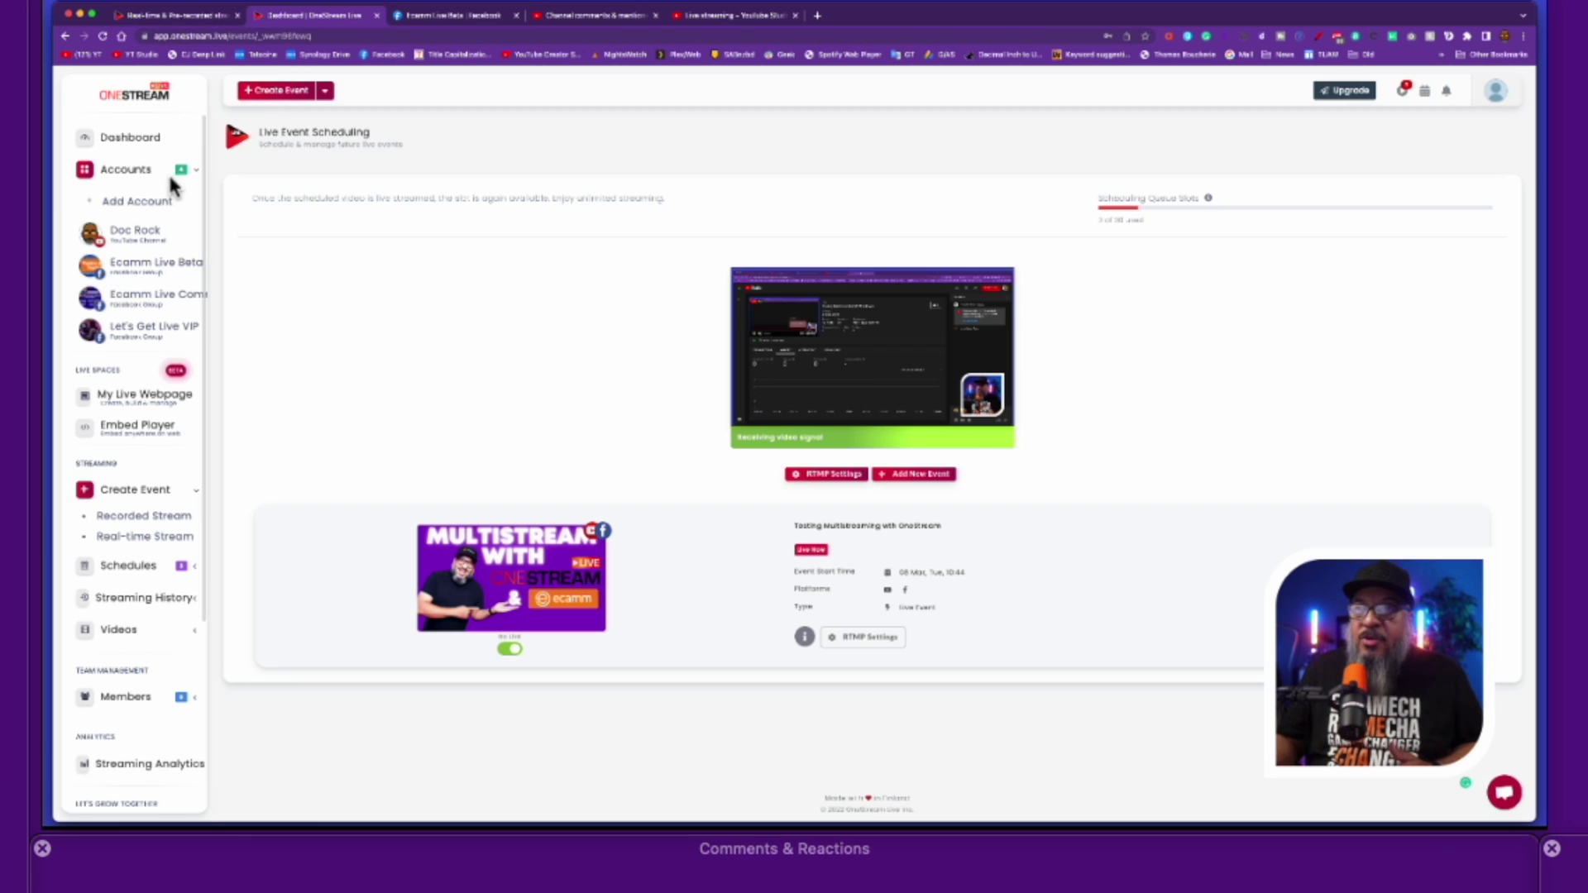
{"action": "left_click", "coordinate": [132, 172]}
{"action": "left_click", "coordinate": [131, 170]}
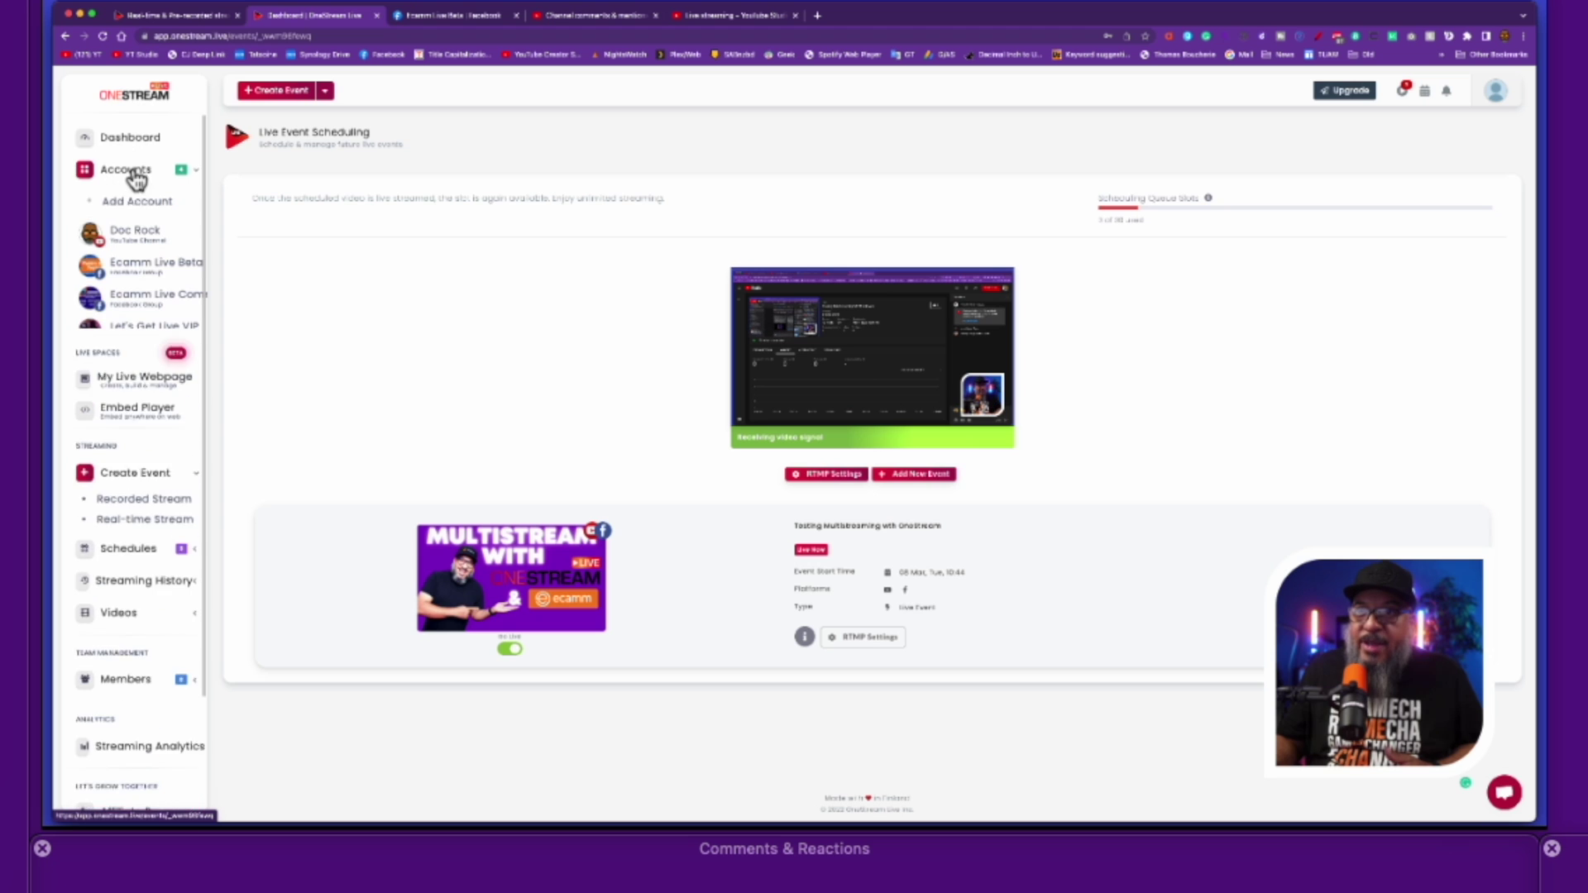
Browse OneStream's Add Account platforms, then expand Create Event to show the Real-time Stream option
{"action": "left_click", "coordinate": [125, 204]}
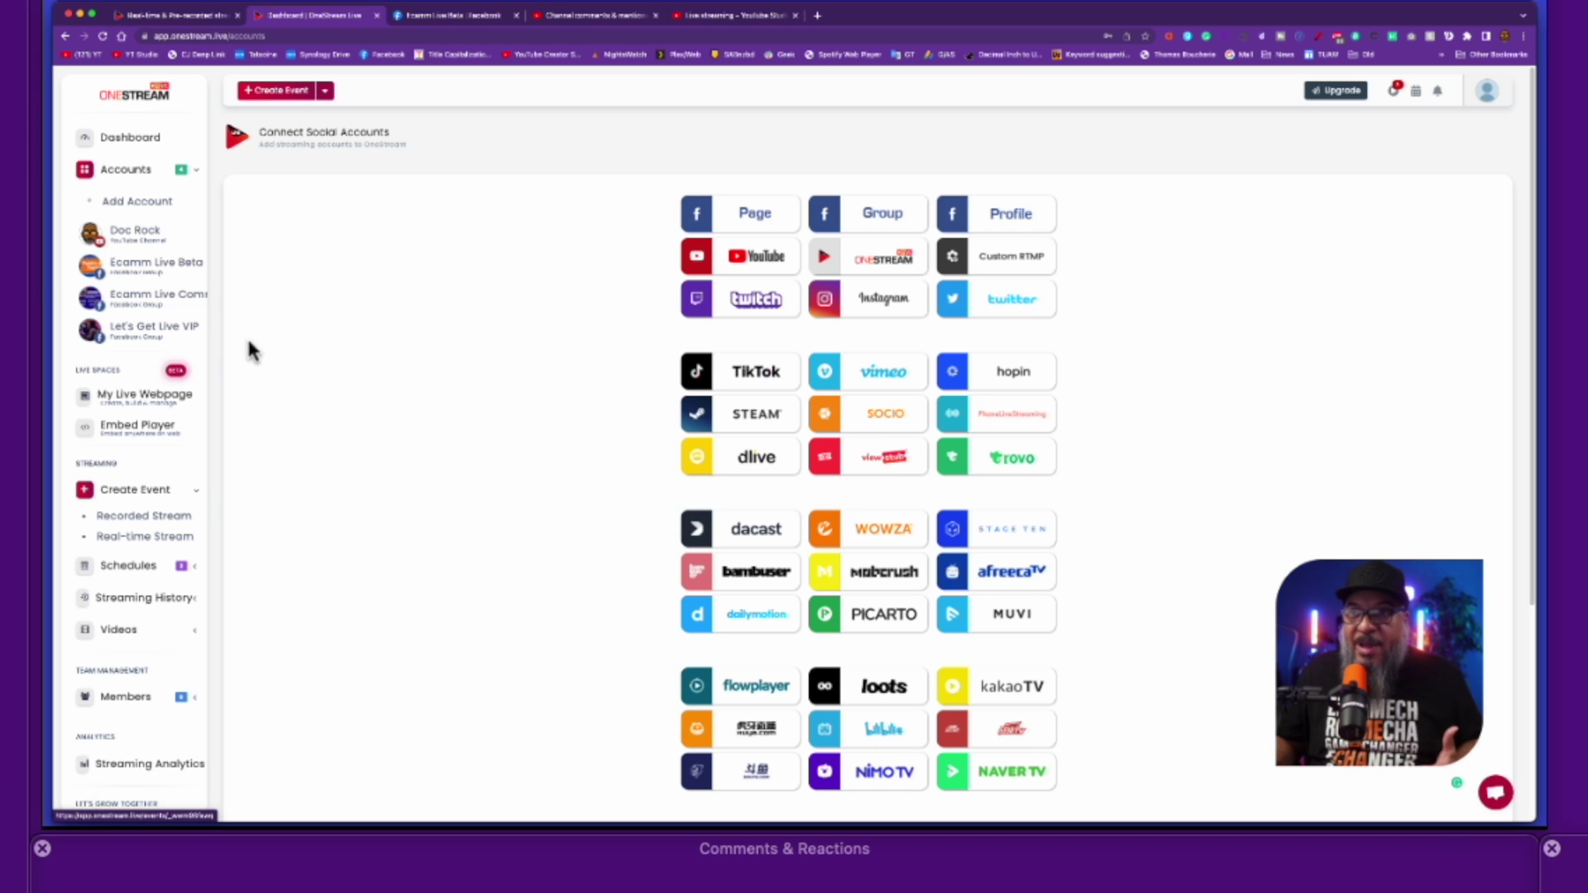
{"action": "left_click", "coordinate": [132, 497]}
{"action": "left_click", "coordinate": [128, 496]}
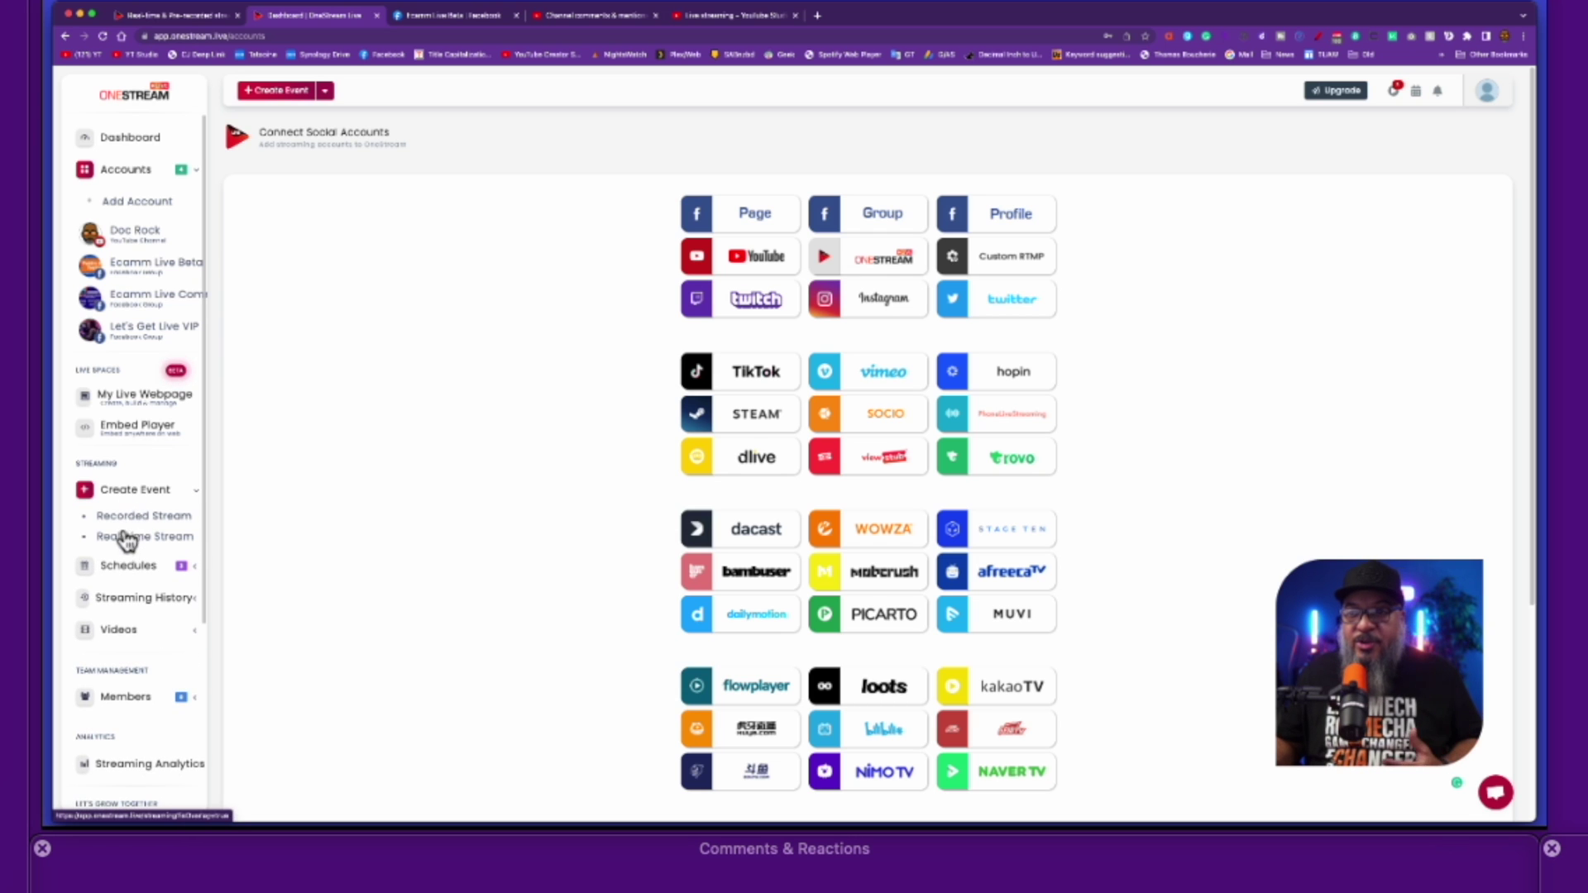
{"action": "left_click", "coordinate": [130, 537]}
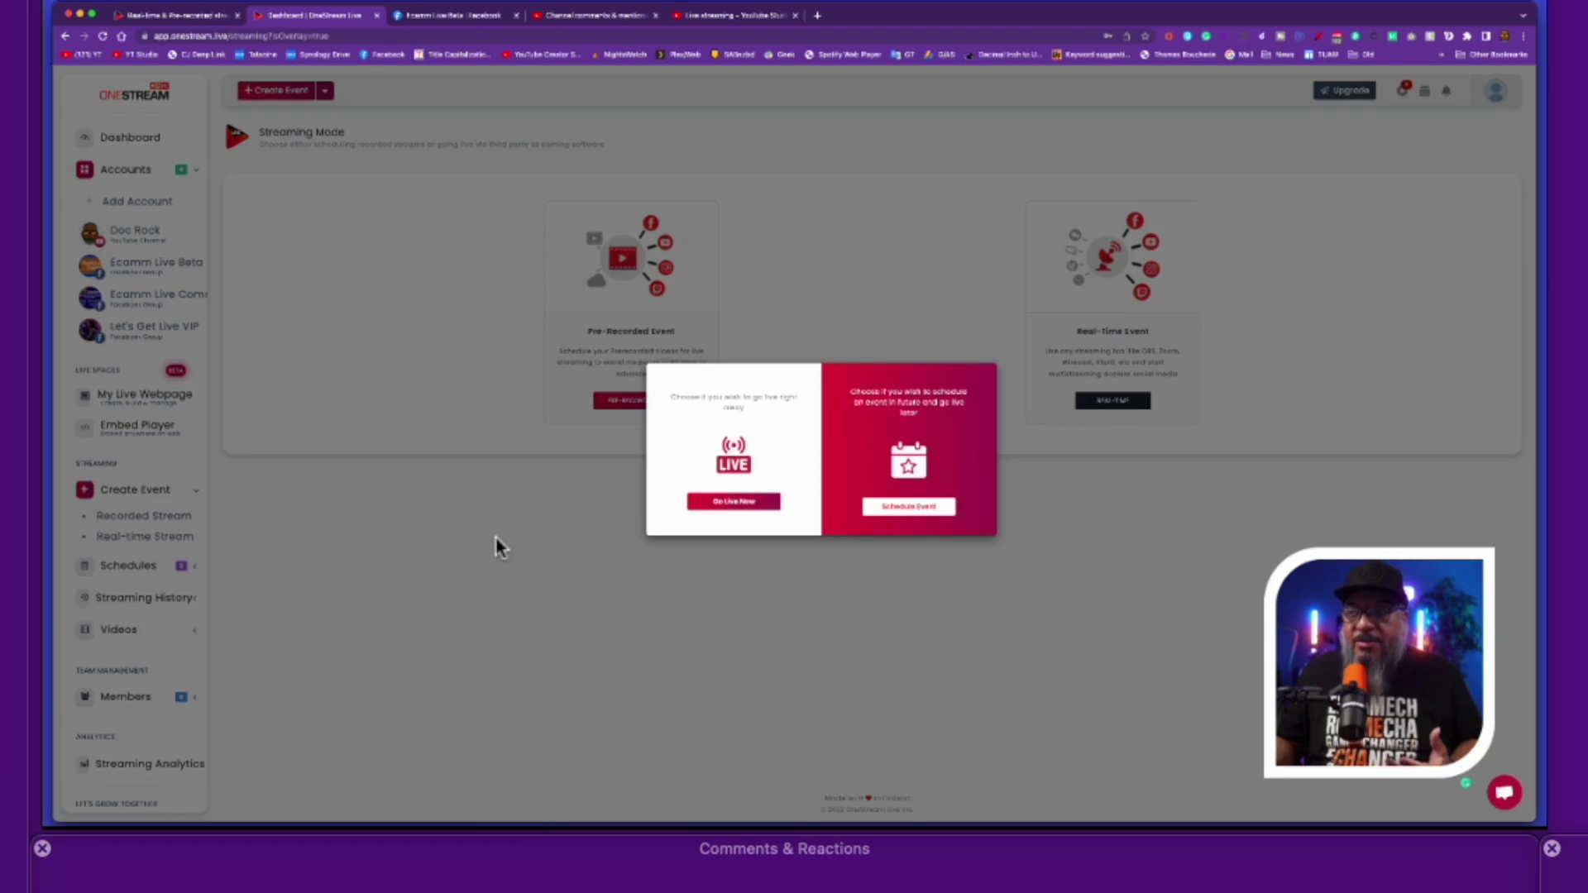